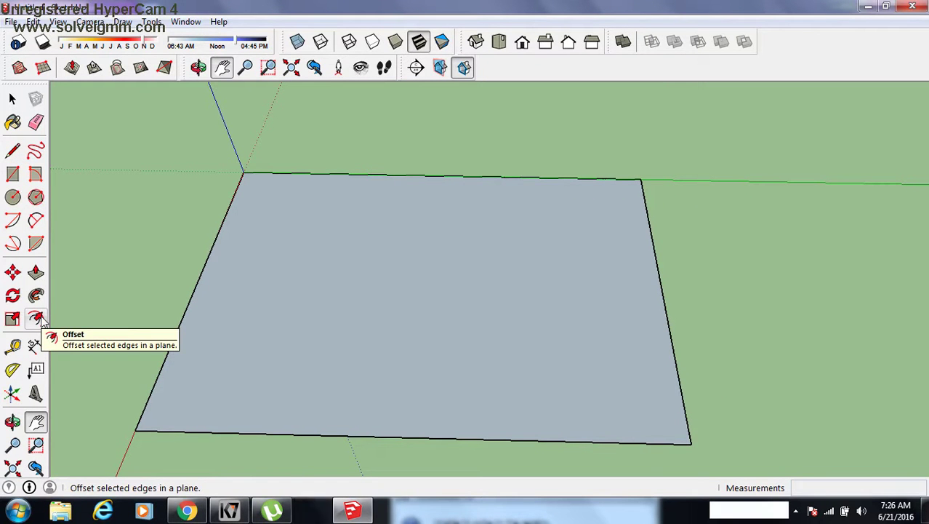
# Draw a vertical line from the middle divider up to the top edge, splitting the upper half into two panels.
pyautogui.press('r')
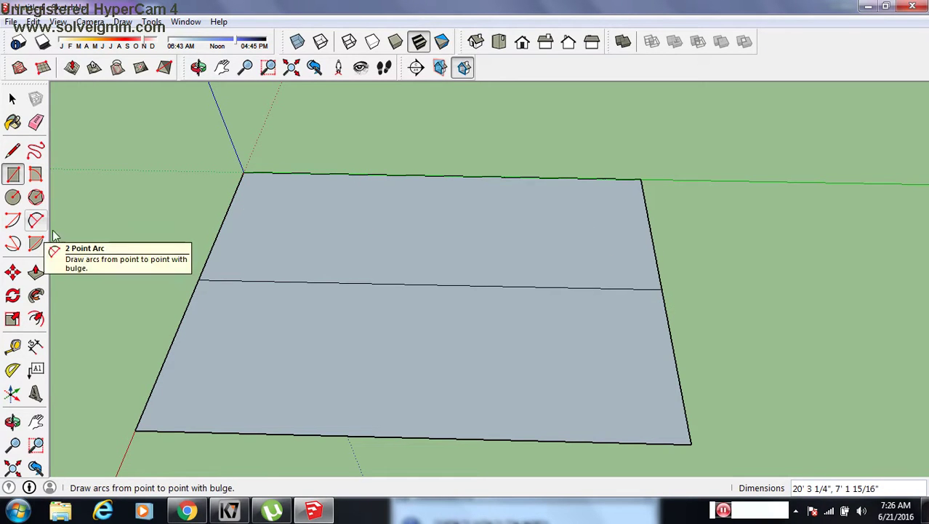
pyautogui.press('l')
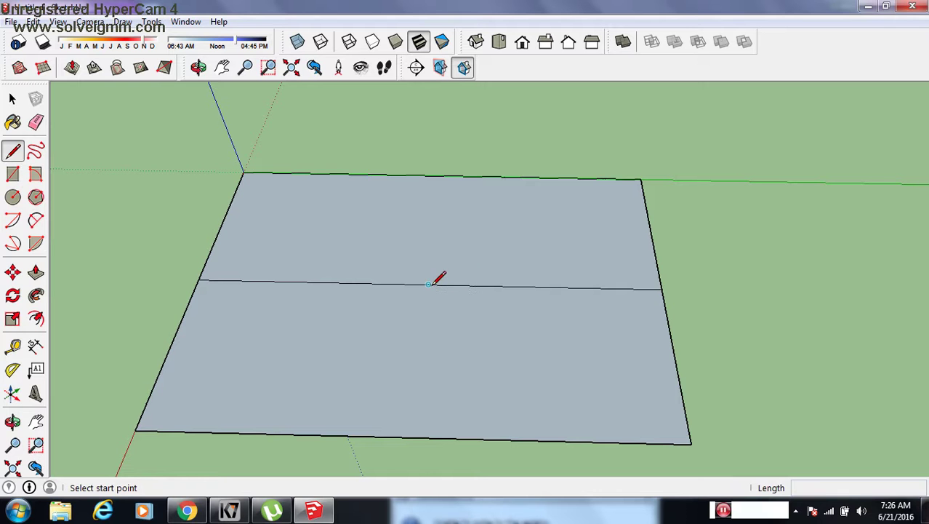
pyautogui.click(429, 284)
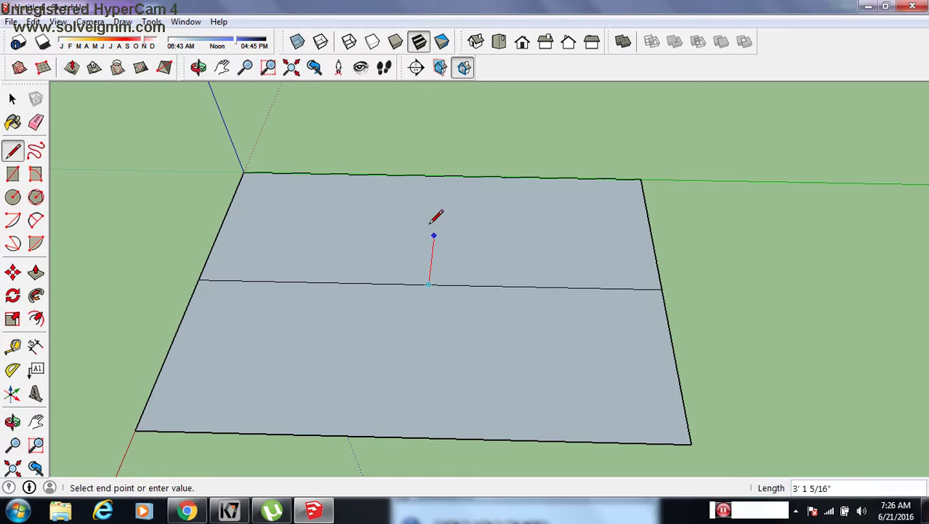
pyautogui.click(441, 175)
pyautogui.moveTo(352, 266)
pyautogui.mouseDown(button='middle')
pyautogui.moveTo(367, 318)
pyautogui.moveTo(391, 274)
pyautogui.mouseUp(button='middle')
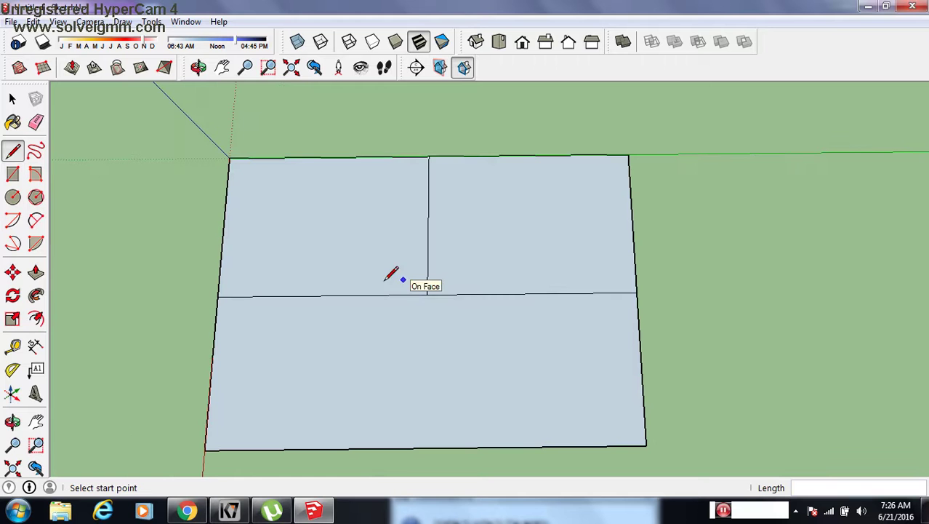
# Offset the lower, upper-left and upper-right faces inward about 4 inches to outline the walls.
pyautogui.click(37, 320)
pyautogui.click(364, 360)
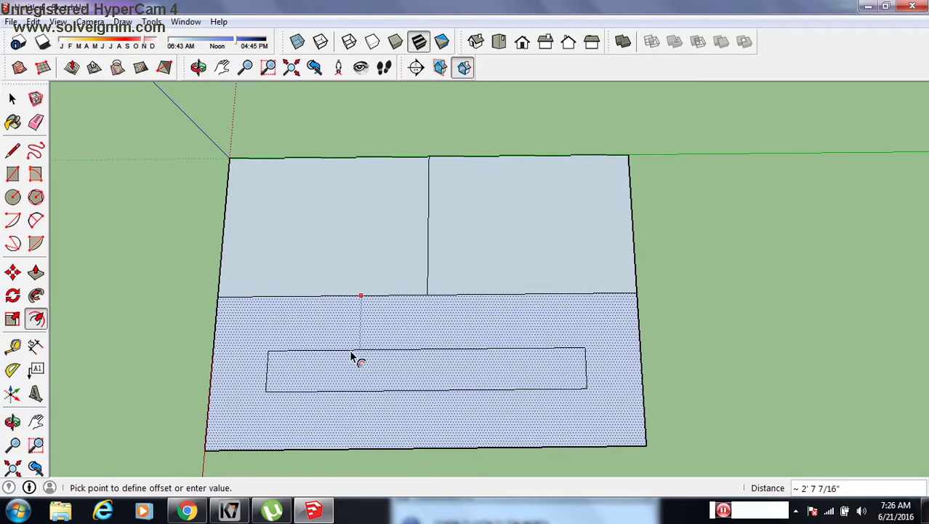
pyautogui.click(256, 312)
pyautogui.click(309, 246)
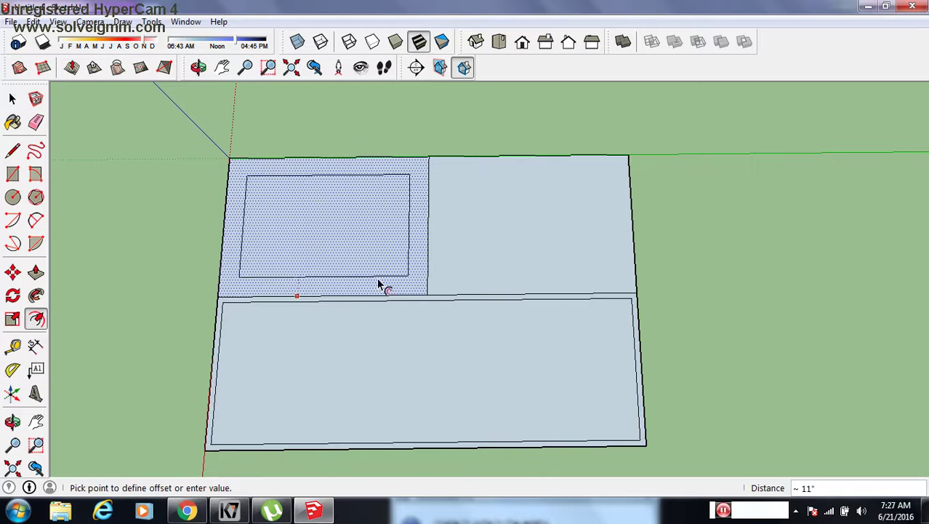
pyautogui.click(413, 295)
pyautogui.click(477, 290)
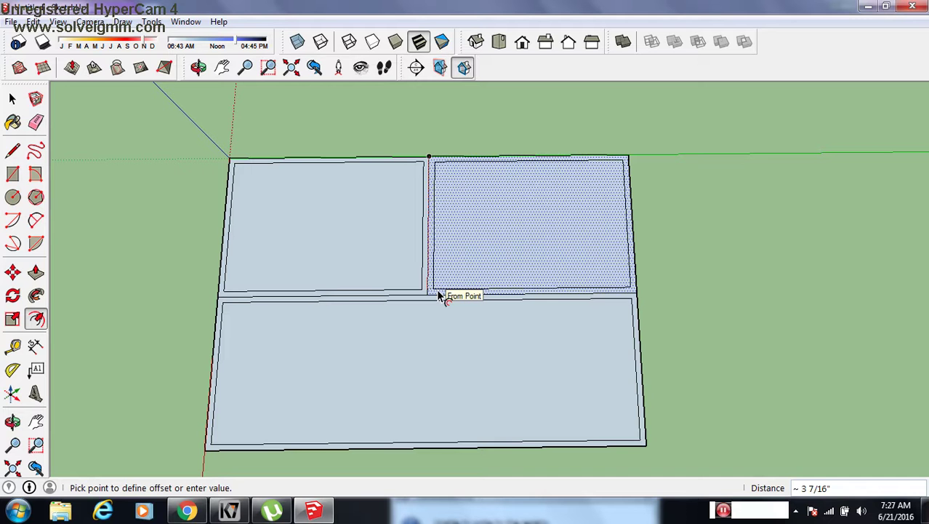
pyautogui.click(439, 295)
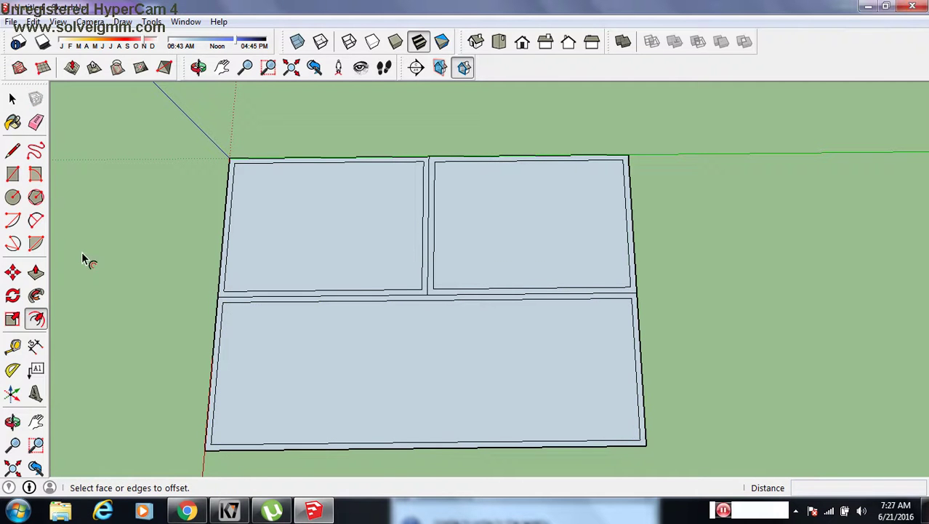
pyautogui.scroll(1, 455, 294)
pyautogui.scroll(4, 422, 276)
# Erase the crossing wall edge and leftover inner corner edges at the first middle-wall junction.
pyautogui.moveTo(373, 298); pyautogui.dragTo(355, 299, button='middle')
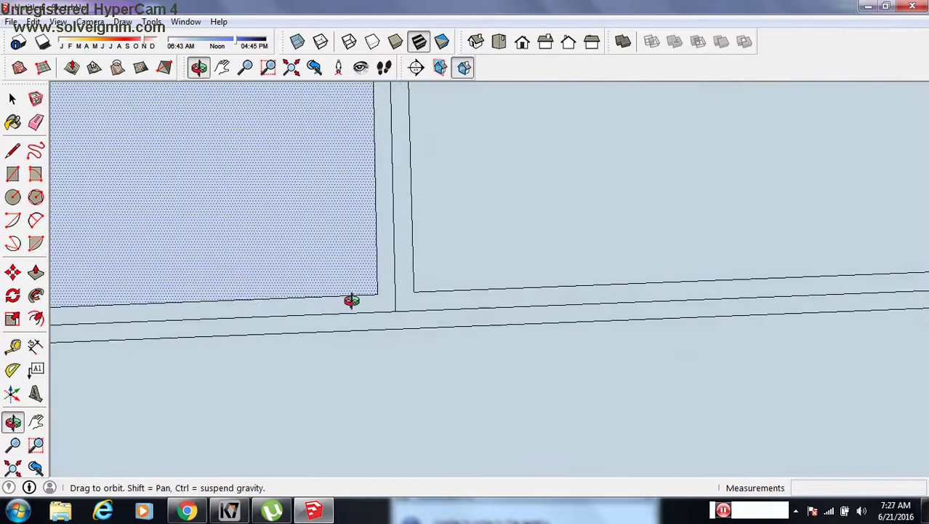
pyautogui.press('l')
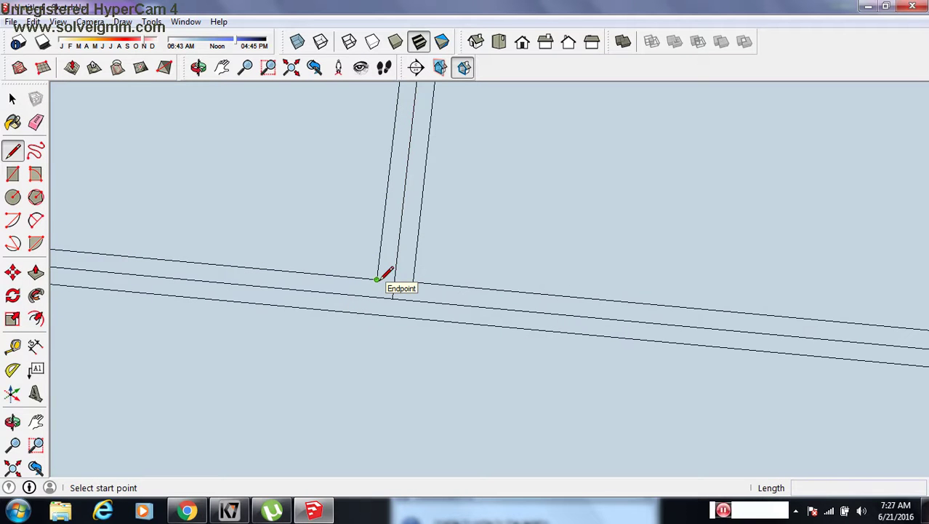
pyautogui.click(413, 281)
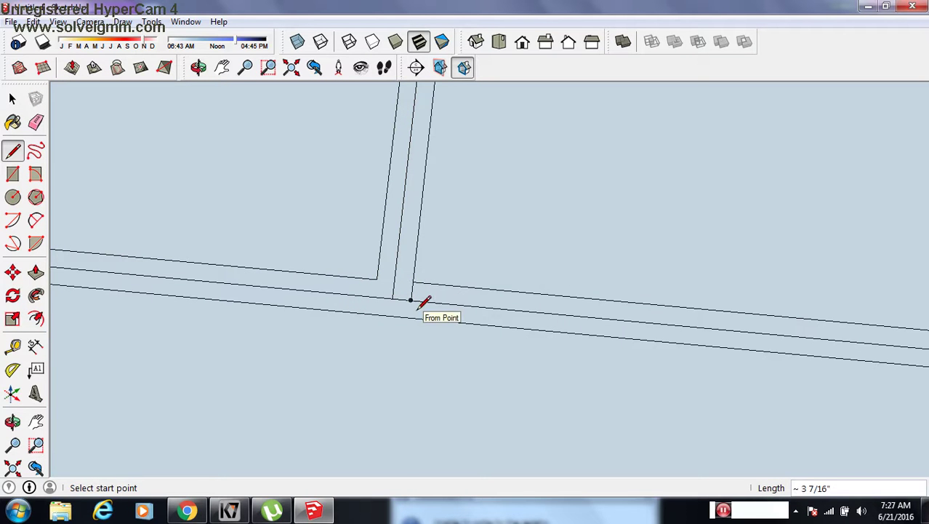
pyautogui.press('e')
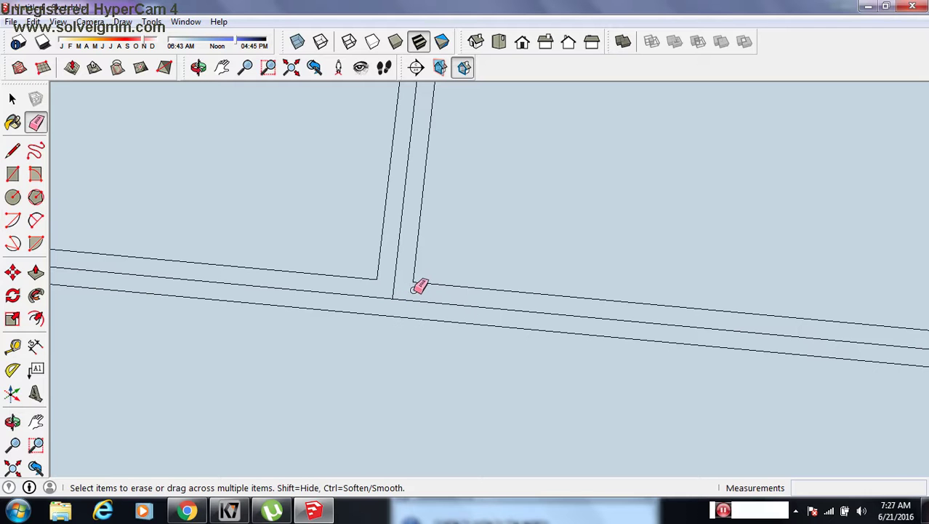
pyautogui.click(425, 285)
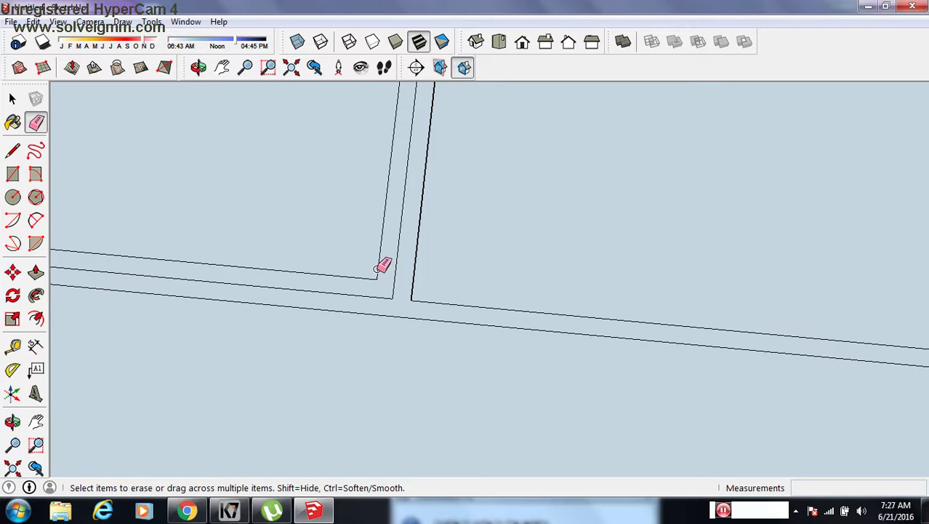
pyautogui.press('l')
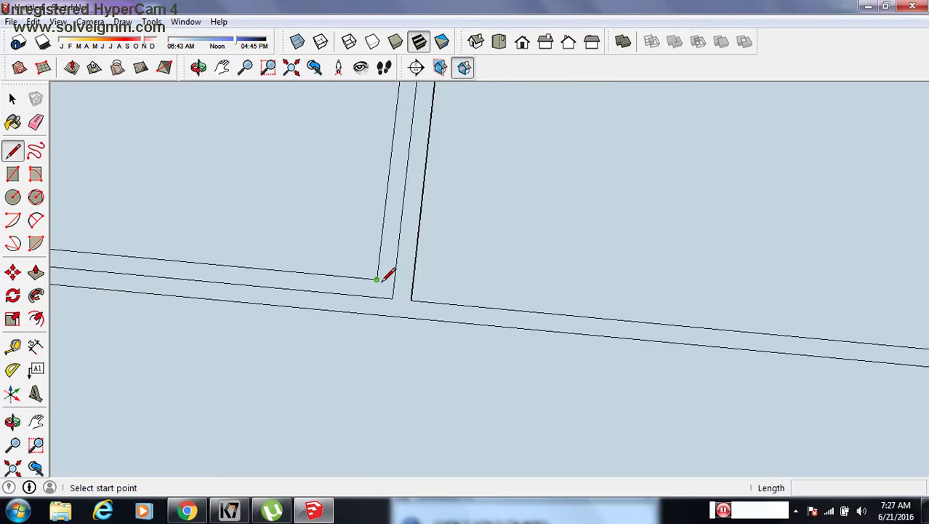
pyautogui.press('e')
pyautogui.moveTo(377, 279); pyautogui.dragTo(380, 270)
pyautogui.scroll(-1, 390, 257)
pyautogui.scroll(-2, 404, 250)
# Extend the middle wall edge to meet the top wall at its upper junction.
pyautogui.press('h')
pyautogui.scroll(2, 394, 320)
pyautogui.moveTo(394, 305); pyautogui.dragTo(406, 208)
pyautogui.scroll(2, 412, 231)
pyautogui.press('l')
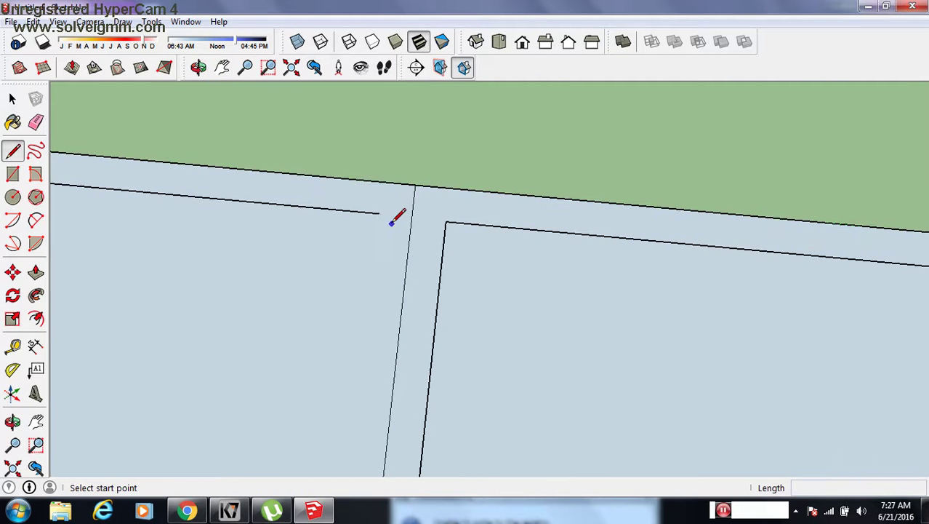
pyautogui.click(379, 213)
pyautogui.click(451, 218)
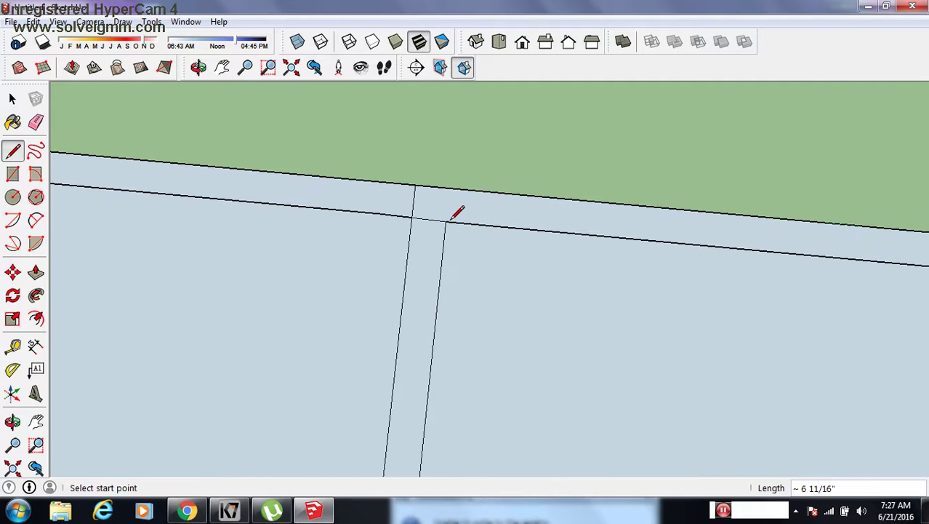
pyautogui.press('e')
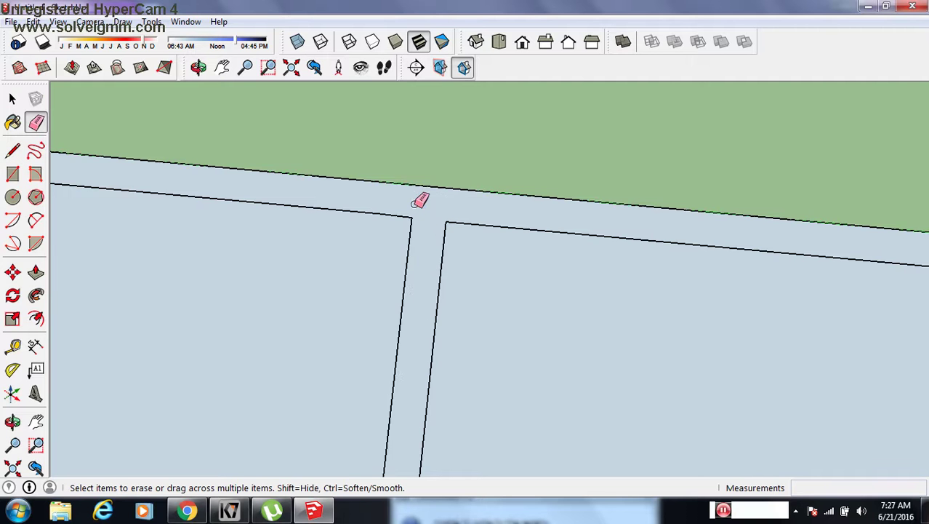
pyautogui.scroll(-2, 426, 230)
pyautogui.scroll(-1, 426, 229)
pyautogui.scroll(1, 422, 226)
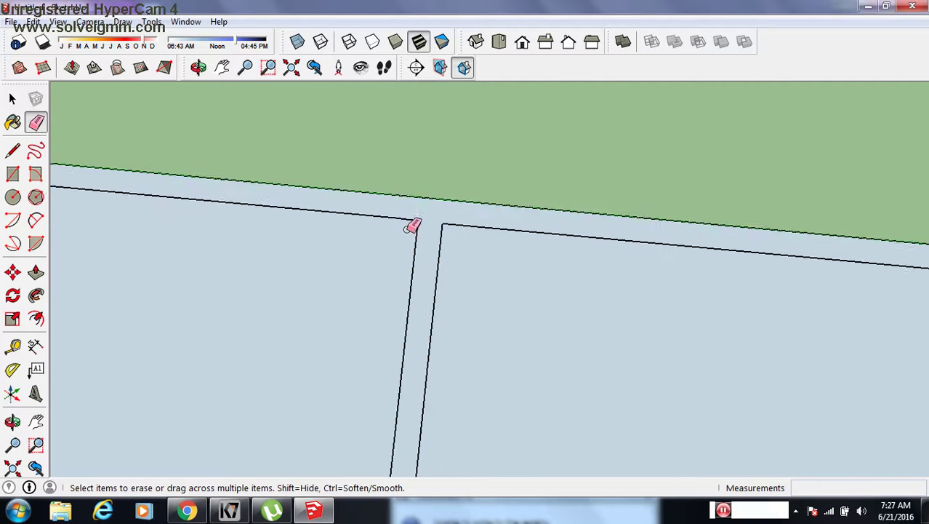
pyautogui.scroll(3, 415, 219)
pyautogui.scroll(2, 436, 205)
pyautogui.scroll(3, 465, 201)
pyautogui.scroll(-2, 467, 198)
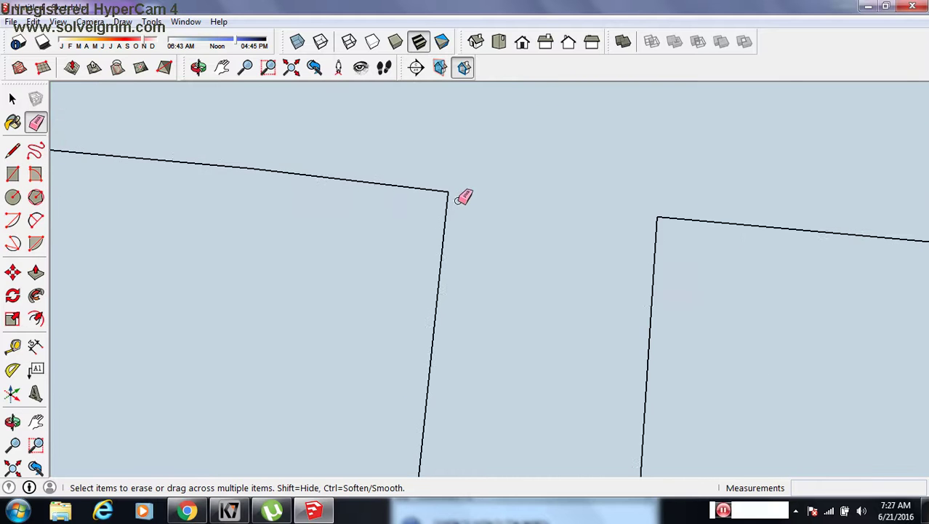
pyautogui.scroll(-3, 465, 204)
pyautogui.scroll(-3, 464, 207)
pyautogui.keyDown('shift'); pyautogui.moveTo(464, 206); pyautogui.dragTo(477, 221, button='middle'); pyautogui.keyUp('shift')
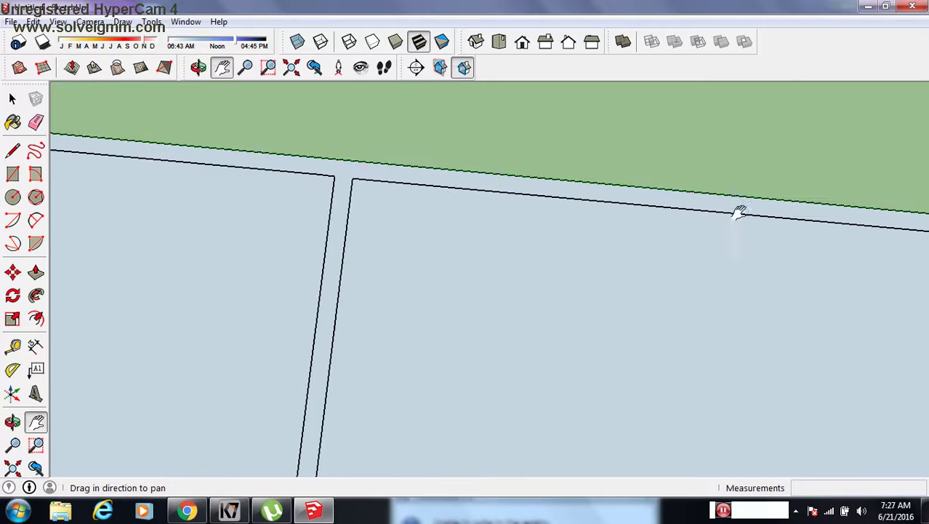
# Extend the dividing wall edges to the outer wall at its right and left ends.
pyautogui.moveTo(476, 221)
pyautogui.mouseDown()
pyautogui.moveTo(556, 255)
pyautogui.moveTo(589, 230)
pyautogui.moveTo(676, 390)
pyautogui.moveTo(622, 393)
pyautogui.moveTo(641, 313)
pyautogui.mouseUp()
pyautogui.press('l')
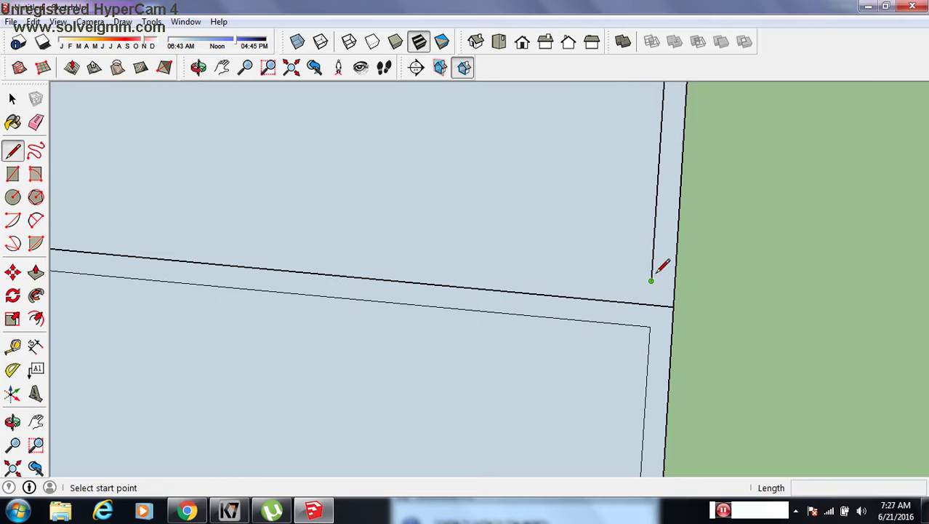
pyautogui.click(652, 281)
pyautogui.click(650, 304)
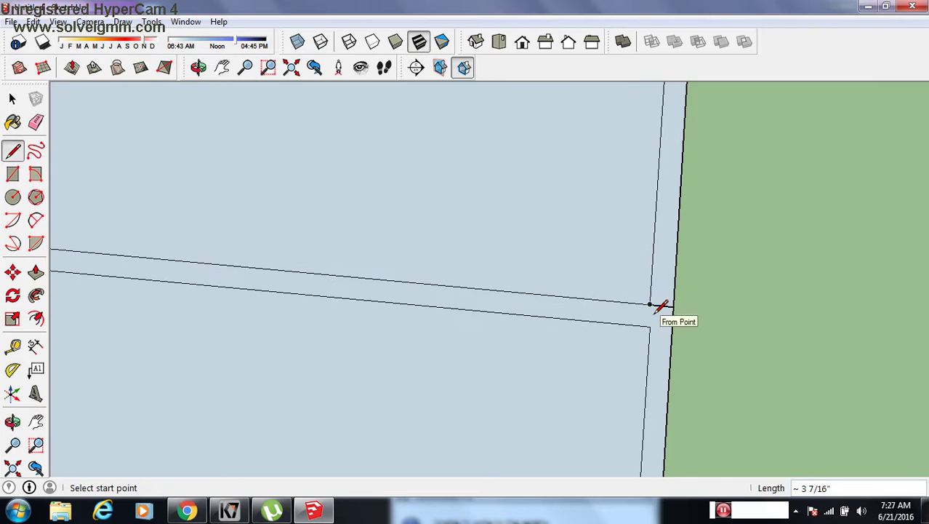
pyautogui.press('e')
pyautogui.moveTo(665, 301)
pyautogui.keyDown('shift'); pyautogui.mouseDown(button='middle')
pyautogui.moveTo(655, 322)
pyautogui.moveTo(579, 326)
pyautogui.moveTo(460, 297)
pyautogui.moveTo(433, 226)
pyautogui.moveTo(317, 311)
pyautogui.moveTo(231, 268)
pyautogui.mouseUp(button='middle'); pyautogui.keyUp('shift')
pyautogui.press('l')
pyautogui.click(251, 285)
pyautogui.press('e')
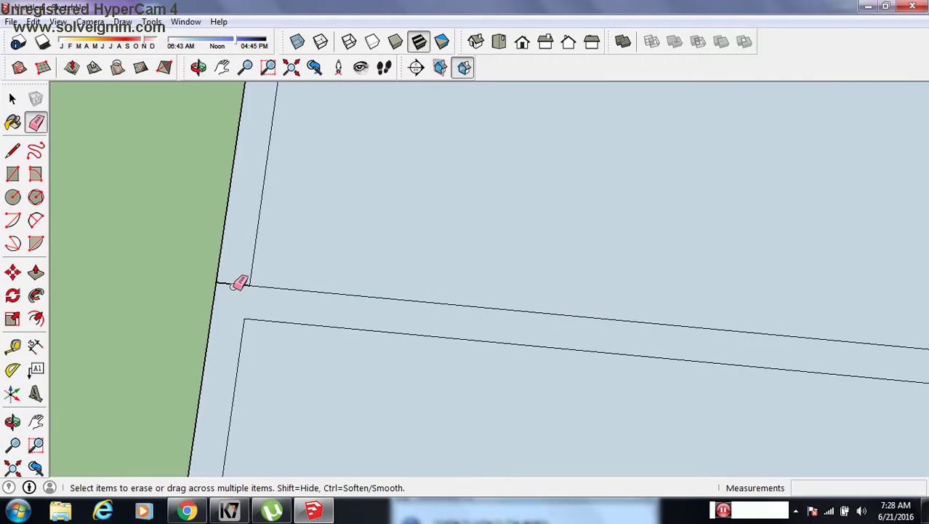
pyautogui.scroll(-1, 244, 283)
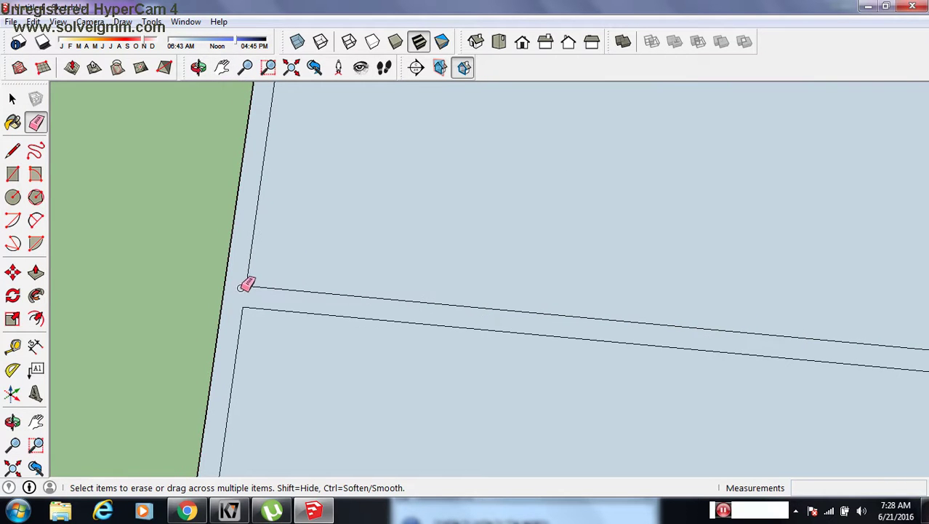
# Draw the missing corner edge at the lower-left wall corner.
pyautogui.press('h')
pyautogui.moveTo(322, 202); pyautogui.dragTo(256, 344)
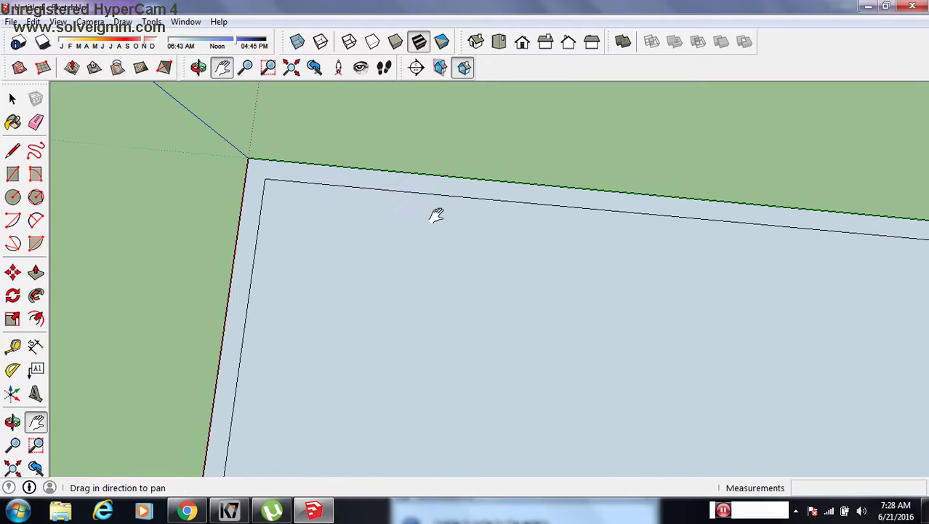
pyautogui.scroll(-2, 263, 204)
pyautogui.scroll(-2, 496, 348)
pyautogui.scroll(-1, 410, 145)
pyautogui.moveTo(410, 145)
pyautogui.mouseDown()
pyautogui.moveTo(473, 303)
pyautogui.moveTo(448, 143)
pyautogui.moveTo(441, 241)
pyautogui.moveTo(498, 336)
pyautogui.moveTo(316, 363)
pyautogui.mouseUp()
pyautogui.press('o')
pyautogui.press('h')
pyautogui.scroll(3, 187, 411)
pyautogui.scroll(1, 174, 400)
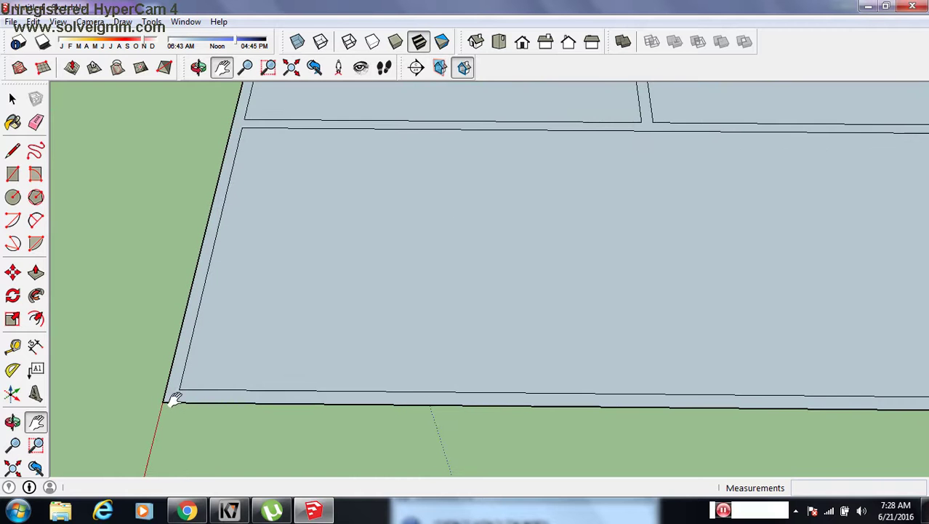
pyautogui.press('l')
pyautogui.scroll(2, 177, 398)
pyautogui.click(187, 375)
pyautogui.click(183, 395)
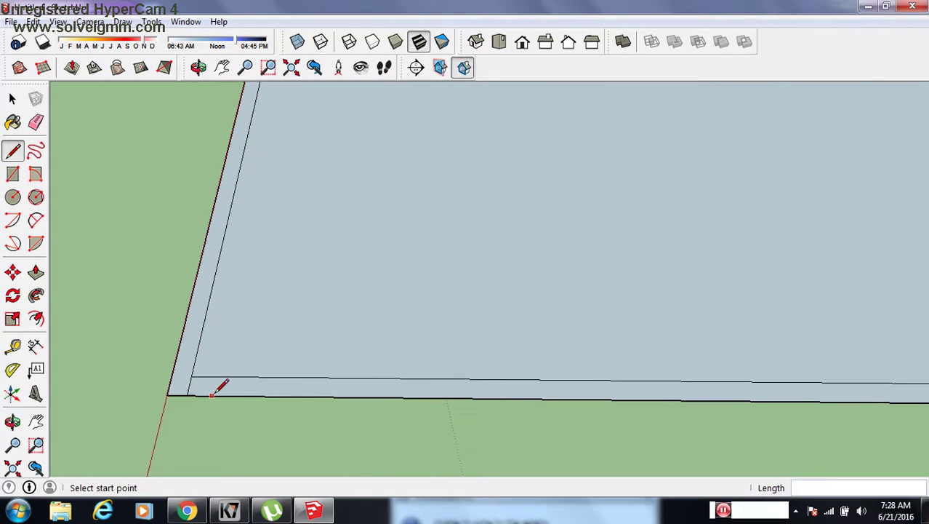
# Inspect the right-side corners and orbit out to view the whole continuous wall band.
pyautogui.press('h')
pyautogui.scroll(-2, 519, 380)
pyautogui.scroll(1, 487, 332)
pyautogui.scroll(-2, 654, 350)
pyautogui.moveTo(654, 350); pyautogui.dragTo(670, 373)
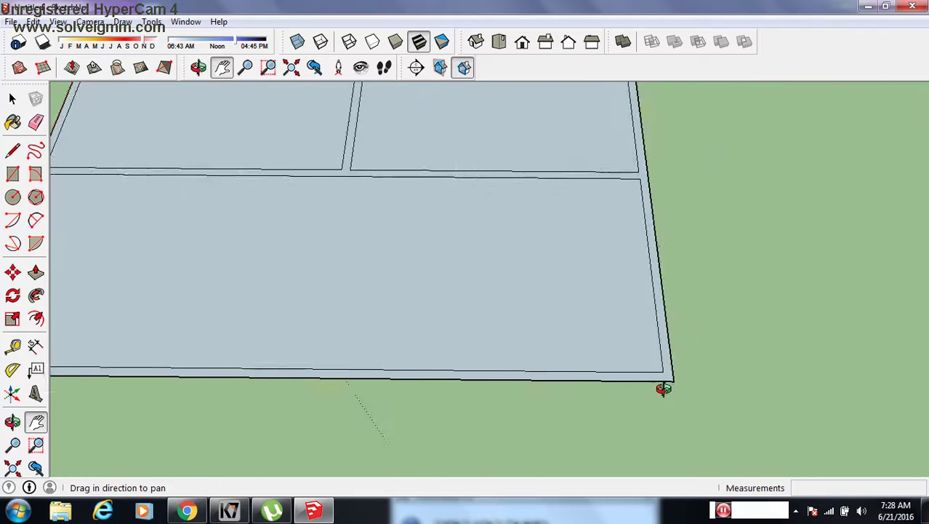
pyautogui.moveTo(669, 373); pyautogui.dragTo(622, 400, button='middle')
pyautogui.scroll(2, 583, 325)
pyautogui.scroll(1, 574, 318)
pyautogui.scroll(1, 575, 318)
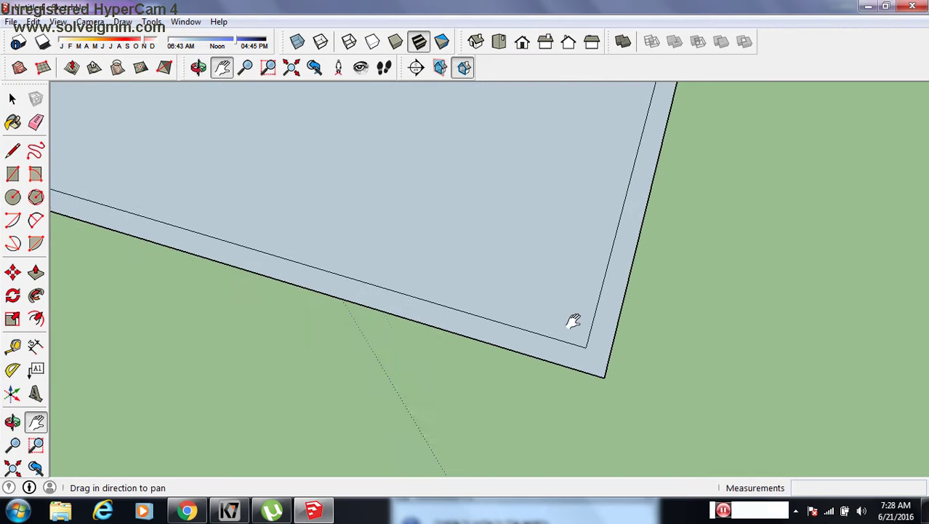
pyautogui.press('l')
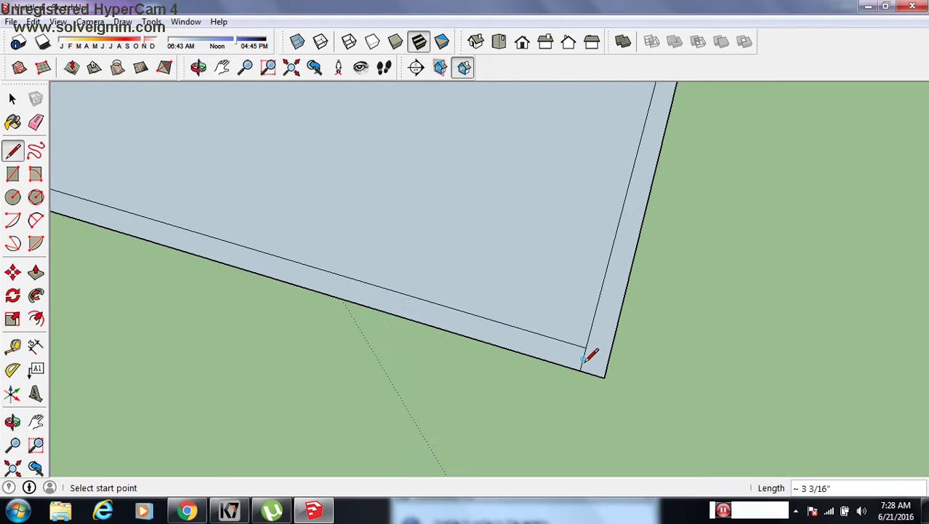
pyautogui.scroll(-2, 492, 308)
pyautogui.scroll(-3, 492, 311)
pyautogui.moveTo(492, 311)
pyautogui.keyDown('shift'); pyautogui.mouseDown(button='middle')
pyautogui.moveTo(564, 249)
pyautogui.moveTo(513, 306)
pyautogui.moveTo(506, 291)
pyautogui.mouseUp(button='middle'); pyautogui.keyUp('shift')
pyautogui.scroll(2, 528, 284)
pyautogui.scroll(1, 529, 284)
# Pull the wall band up to full wall height and begin a door rectangle on the dividing wall.
pyautogui.press('p')
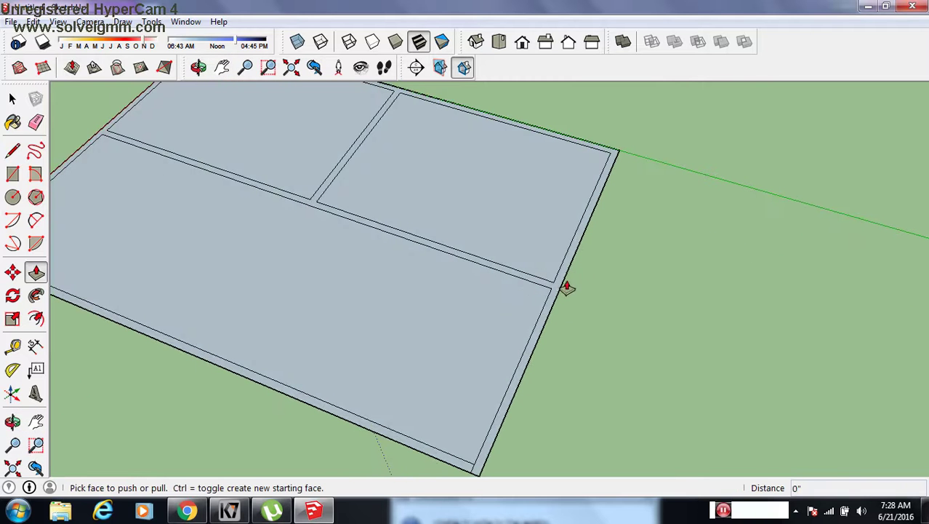
pyautogui.moveTo(559, 291); pyautogui.dragTo(564, 176)
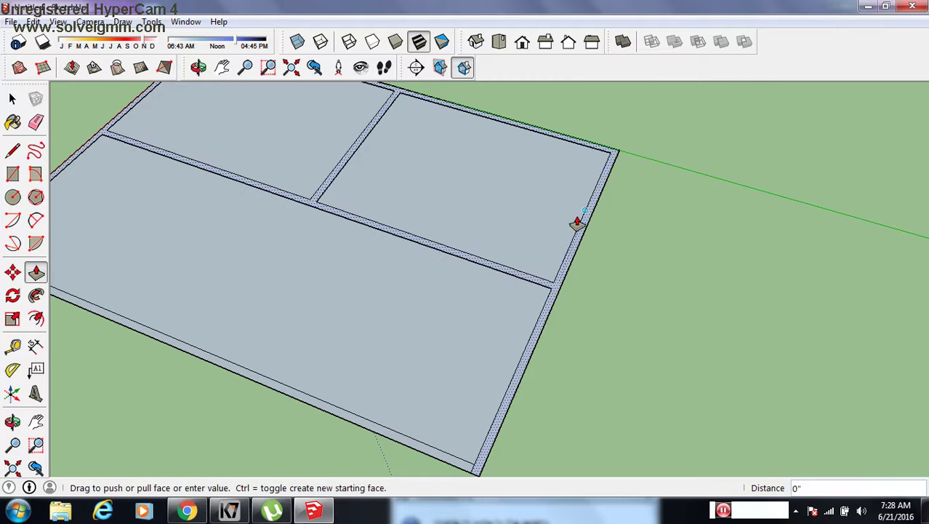
pyautogui.click(563, 177)
pyautogui.moveTo(268, 251)
pyautogui.mouseDown(button='middle')
pyautogui.moveTo(314, 178)
pyautogui.moveTo(365, 210)
pyautogui.moveTo(454, 332)
pyautogui.mouseUp(button='middle')
pyautogui.keyDown('shift'); pyautogui.moveTo(454, 333); pyautogui.dragTo(464, 336, button='middle'); pyautogui.keyUp('shift')
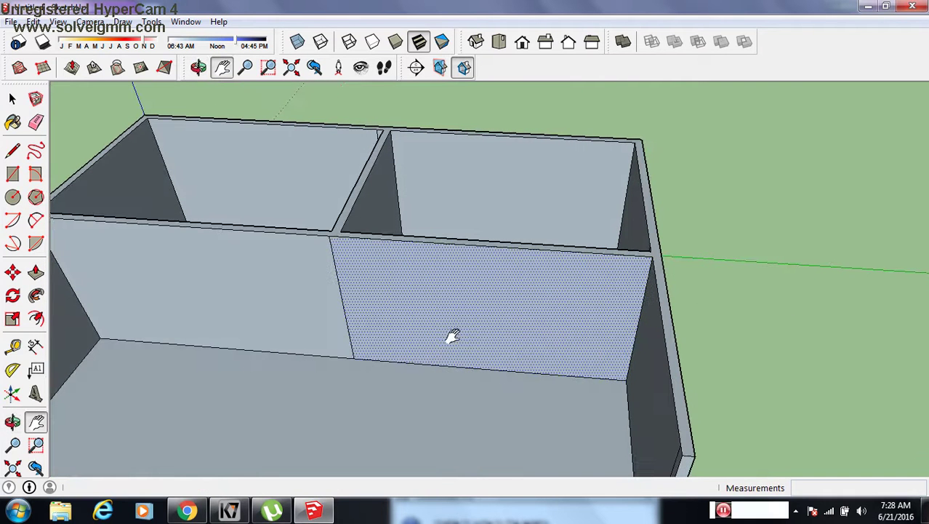
pyautogui.press('r')
pyautogui.click(396, 358)
# Finish the first door rectangle on the dividing wall and push it into the wall.
pyautogui.click(487, 270)
pyautogui.moveTo(488, 270)
pyautogui.mouseDown(button='middle')
pyautogui.moveTo(493, 332)
pyautogui.moveTo(454, 351)
pyautogui.moveTo(406, 307)
pyautogui.mouseUp(button='middle')
pyautogui.press('p')
pyautogui.click(406, 306)
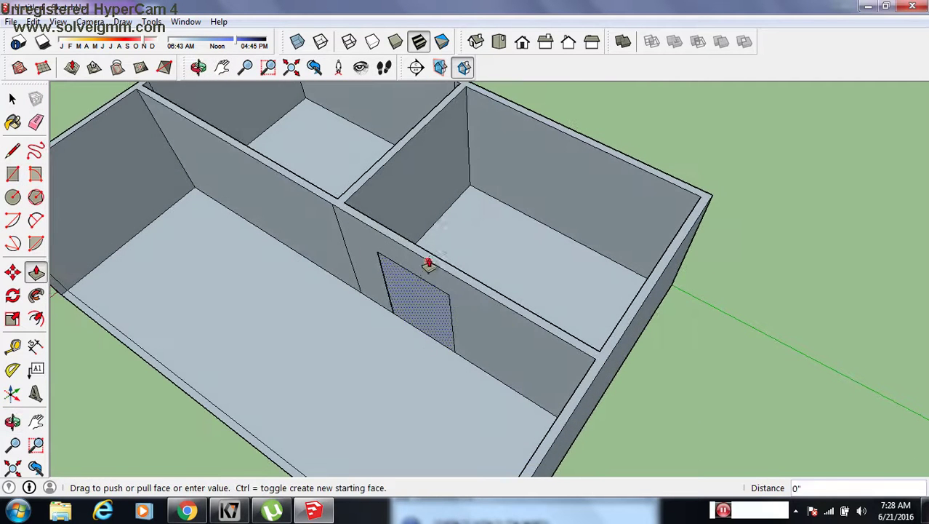
pyautogui.click(429, 261)
pyautogui.moveTo(276, 237)
pyautogui.mouseDown(button='middle')
pyautogui.moveTo(375, 207)
pyautogui.moveTo(417, 219)
pyautogui.moveTo(525, 224)
pyautogui.mouseUp(button='middle')
pyautogui.scroll(-3, 342, 307)
pyautogui.scroll(5, 343, 304)
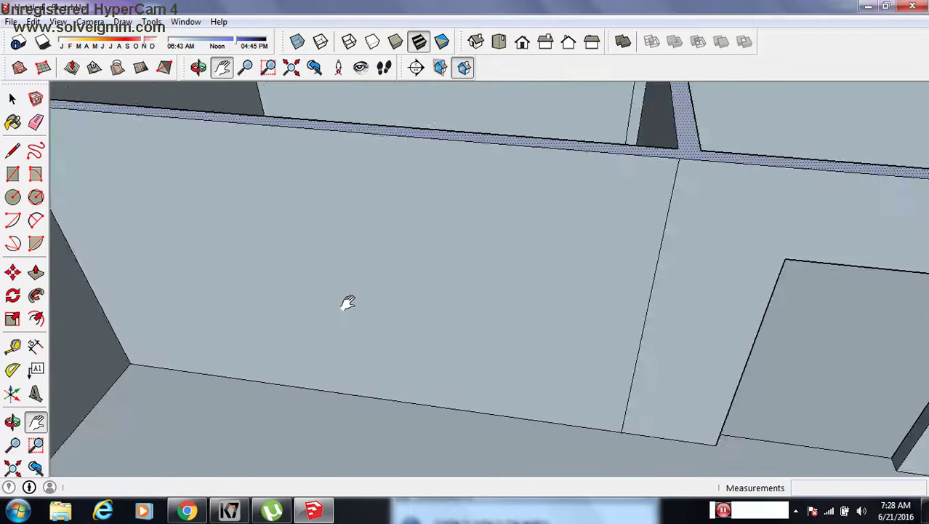
pyautogui.scroll(-1, 346, 302)
pyautogui.scroll(-1, 345, 300)
# Draw a second door rectangle on the wall and push it through as an opening.
pyautogui.press('r')
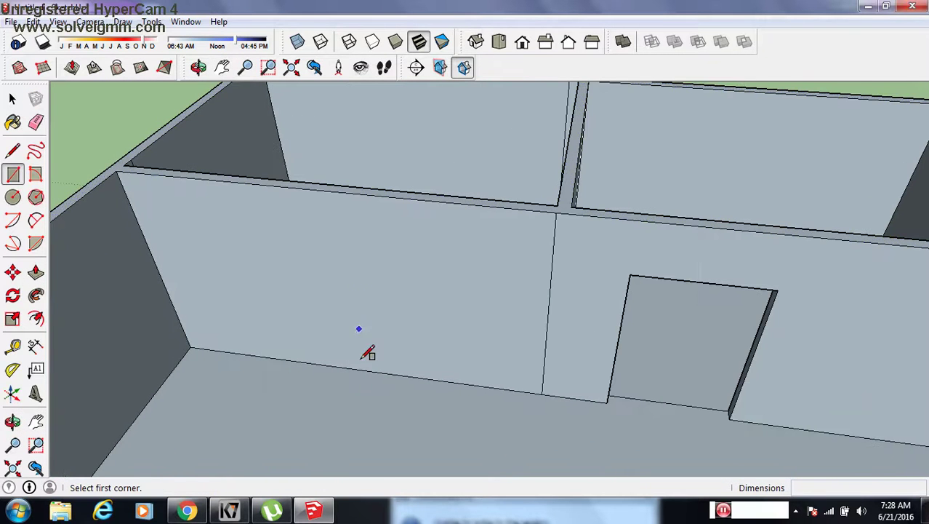
pyautogui.click(359, 369)
pyautogui.click(459, 251)
pyautogui.moveTo(459, 251); pyautogui.dragTo(451, 261, button='middle')
pyautogui.press('p')
pyautogui.click(390, 291)
pyautogui.click(410, 243)
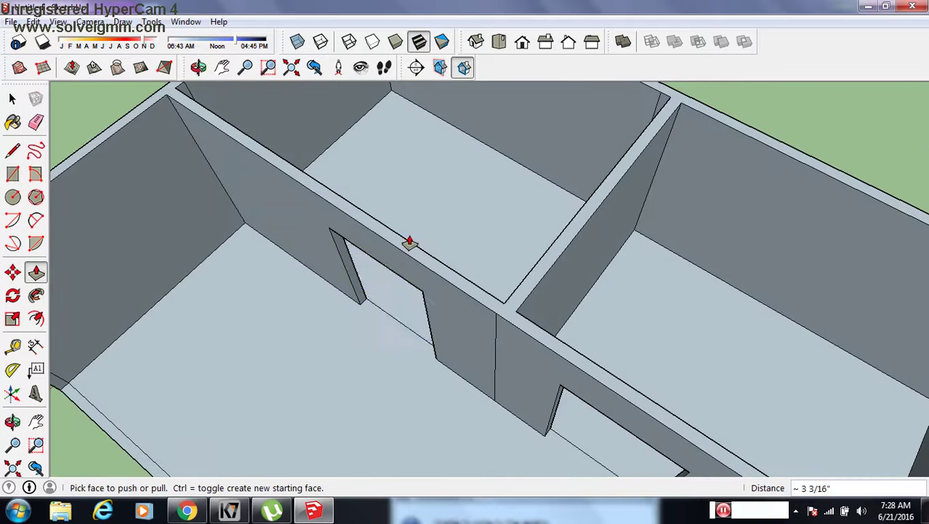
pyautogui.scroll(-3, 496, 441)
pyautogui.moveTo(496, 441)
pyautogui.mouseDown(button='middle')
pyautogui.moveTo(543, 359)
pyautogui.moveTo(533, 289)
pyautogui.moveTo(523, 396)
pyautogui.moveTo(498, 342)
pyautogui.moveTo(529, 381)
pyautogui.mouseUp(button='middle')
pyautogui.scroll(3, 529, 381)
pyautogui.scroll(2, 460, 307)
pyautogui.scroll(2, 522, 365)
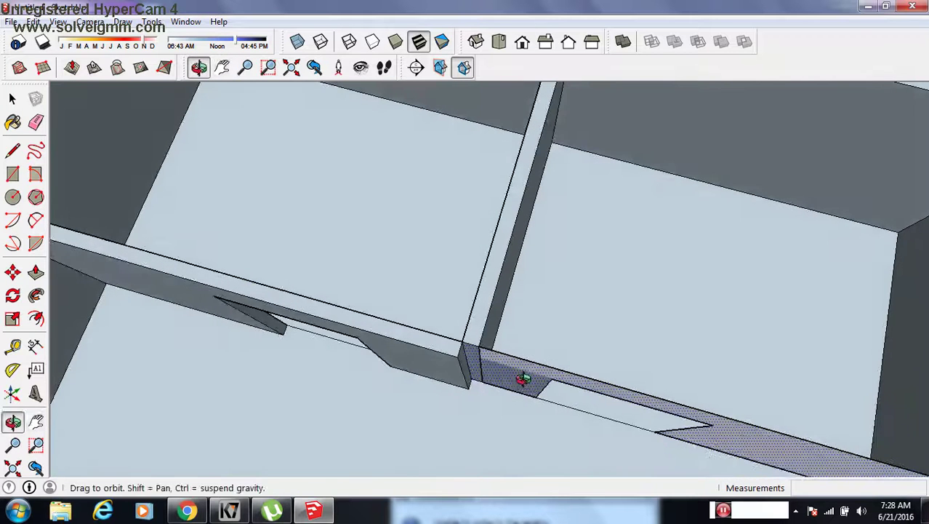
# Push the leftover and sliver faces out of the doorway to clear the opening.
pyautogui.press('p')
pyautogui.click(512, 354)
pyautogui.click(374, 390)
pyautogui.click(372, 381)
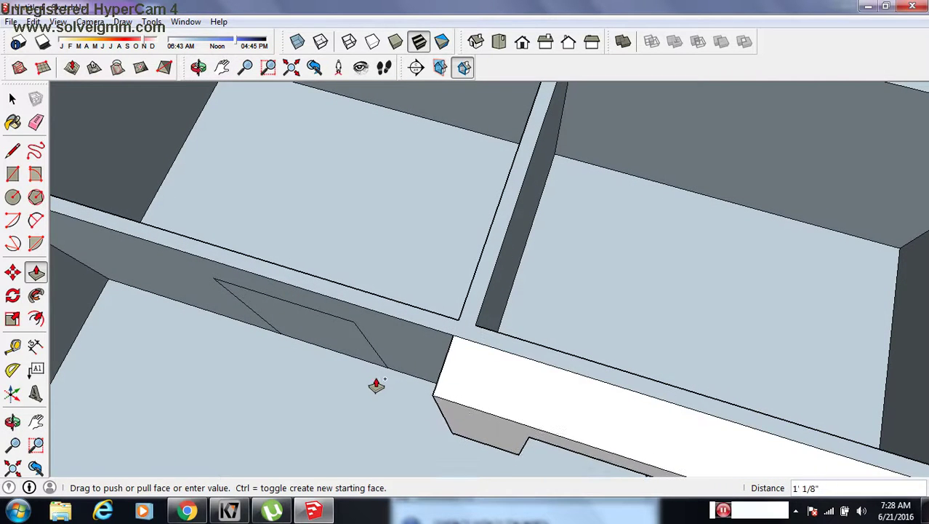
pyautogui.click(379, 384)
pyautogui.click(331, 336)
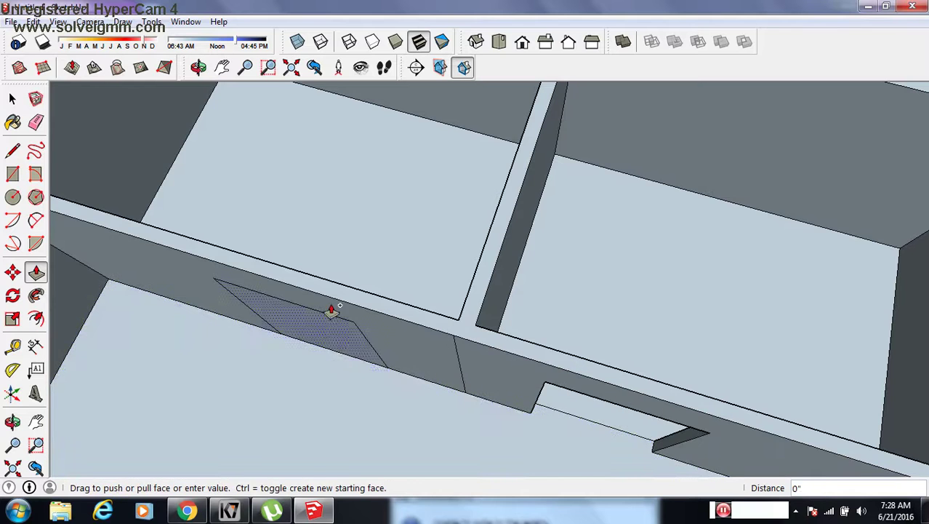
pyautogui.click(331, 291)
pyautogui.scroll(-5, 330, 291)
pyautogui.moveTo(353, 388); pyautogui.dragTo(373, 255, button='middle')
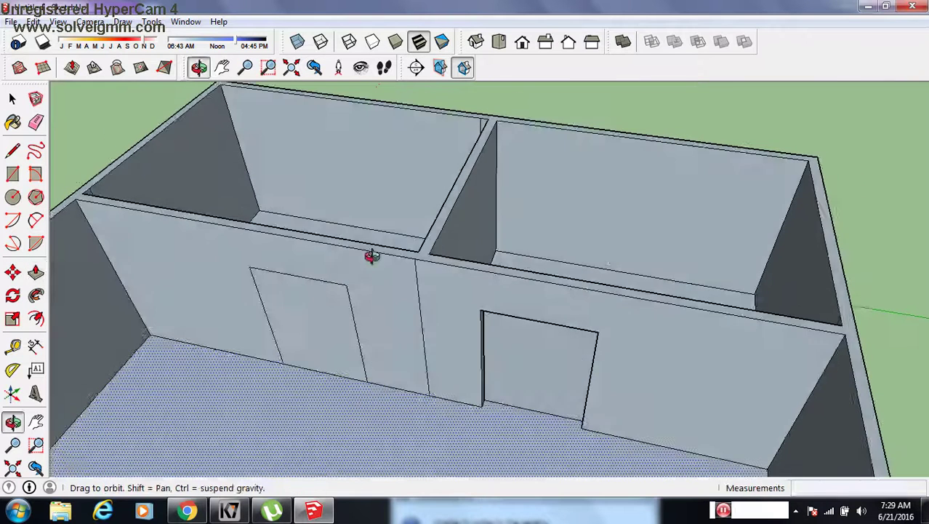
# Push the remaining left door faces fully through the dividing wall.
pyautogui.click(321, 305)
pyautogui.click(336, 236)
pyautogui.moveTo(409, 264)
pyautogui.mouseDown(button='middle')
pyautogui.moveTo(332, 368)
pyautogui.moveTo(285, 328)
pyautogui.moveTo(339, 273)
pyautogui.moveTo(348, 245)
pyautogui.mouseUp(button='middle')
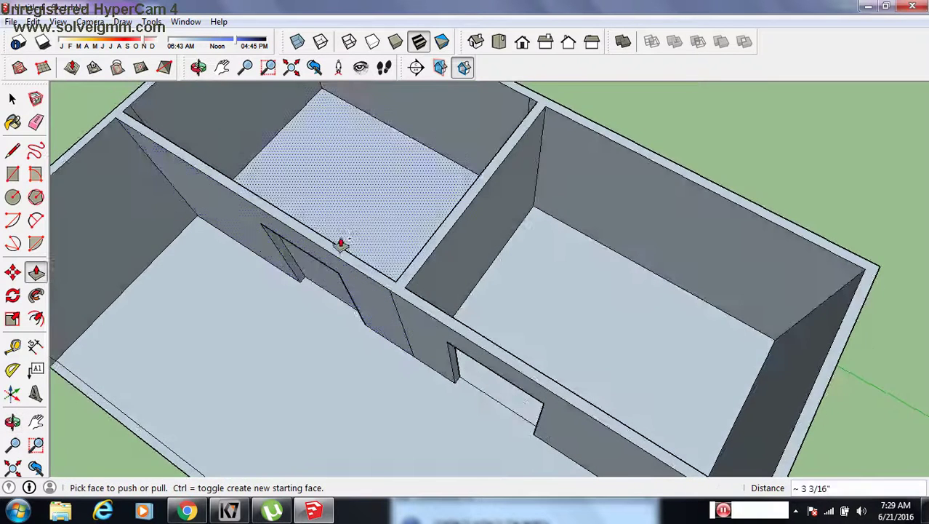
pyautogui.scroll(4, 293, 261)
pyautogui.click(316, 289)
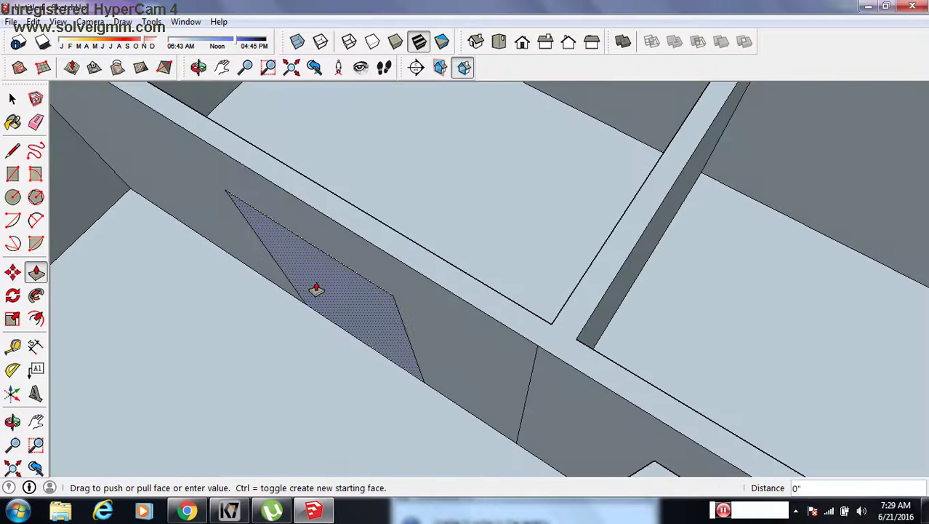
pyautogui.click(337, 226)
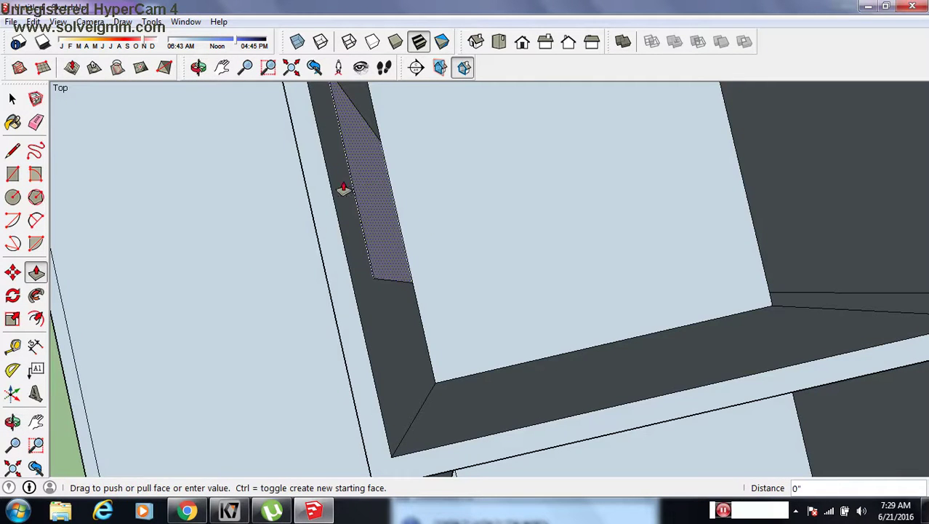
pyautogui.click(331, 187)
pyautogui.moveTo(332, 187)
pyautogui.mouseDown(button='middle')
pyautogui.moveTo(405, 201)
pyautogui.moveTo(439, 253)
pyautogui.moveTo(153, 183)
pyautogui.mouseUp(button='middle')
# Select the doorway faces to confirm they're cleared, then view both rooms from overhead.
pyautogui.press('space')
pyautogui.click(364, 246)
pyautogui.click(416, 284)
pyautogui.click(371, 279)
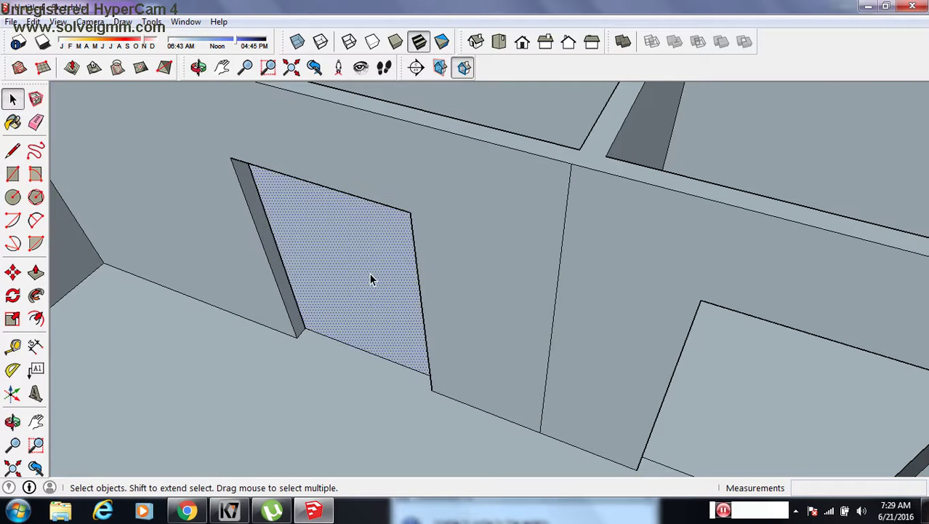
pyautogui.moveTo(369, 272)
pyautogui.mouseDown(button='middle')
pyautogui.moveTo(433, 219)
pyautogui.moveTo(381, 374)
pyautogui.mouseUp(button='middle')
pyautogui.moveTo(486, 274)
pyautogui.mouseDown(button='middle')
pyautogui.moveTo(567, 197)
pyautogui.moveTo(533, 276)
pyautogui.moveTo(437, 324)
pyautogui.mouseUp(button='middle')
pyautogui.scroll(-5, 533, 275)
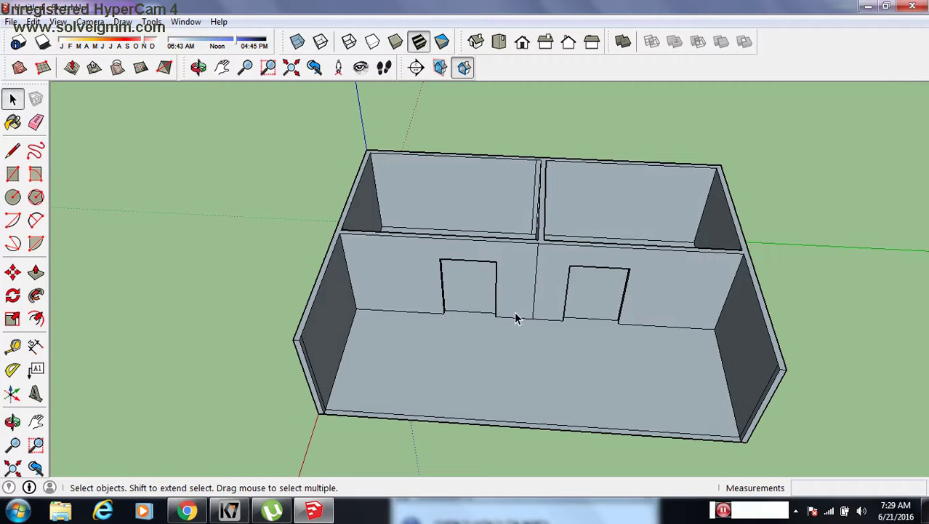
pyautogui.moveTo(346, 266); pyautogui.dragTo(353, 363, button='middle')
pyautogui.moveTo(554, 149); pyautogui.dragTo(556, 174, button='middle')
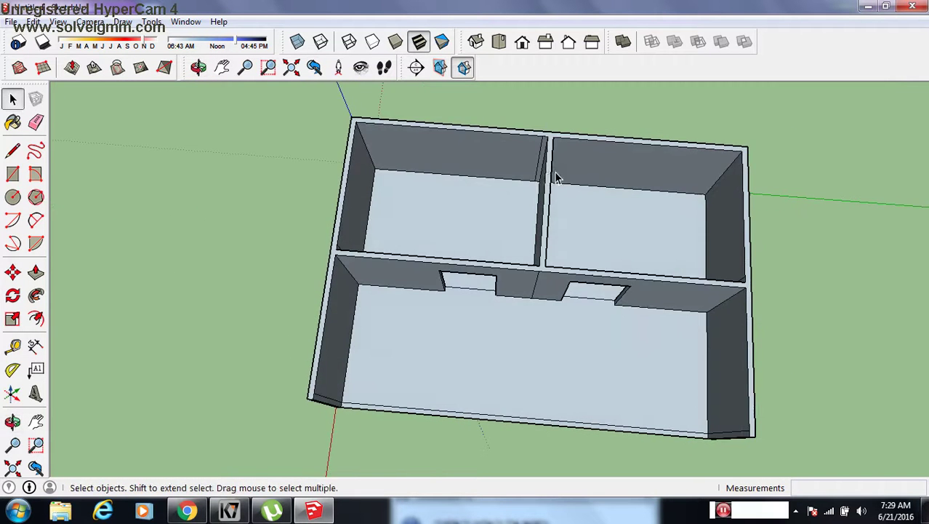
# Draw a small rectangle at the building's top corner.
pyautogui.press('h')
pyautogui.moveTo(554, 145); pyautogui.dragTo(640, 234)
pyautogui.scroll(3, 442, 197)
pyautogui.scroll(3, 456, 216)
pyautogui.press('o')
pyautogui.moveTo(472, 256); pyautogui.dragTo(487, 282)
pyautogui.press('h')
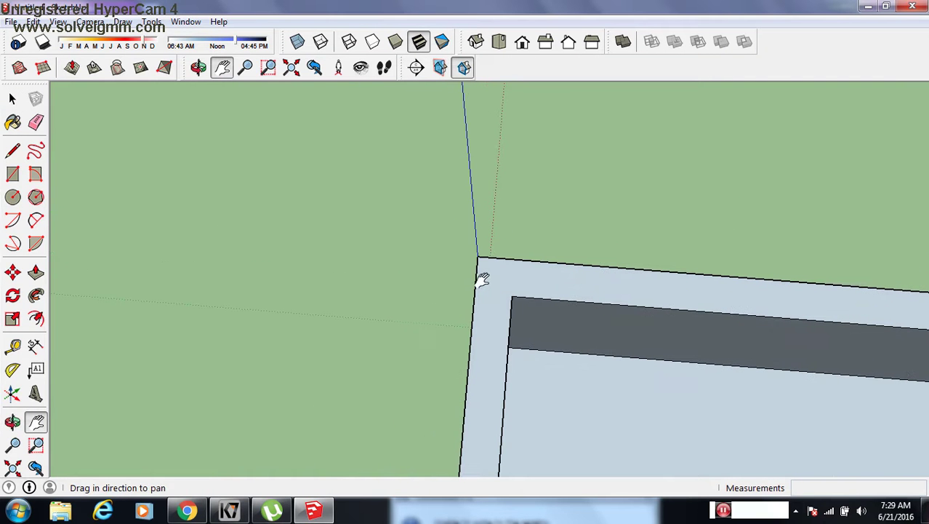
pyautogui.press('r')
pyautogui.click(477, 256)
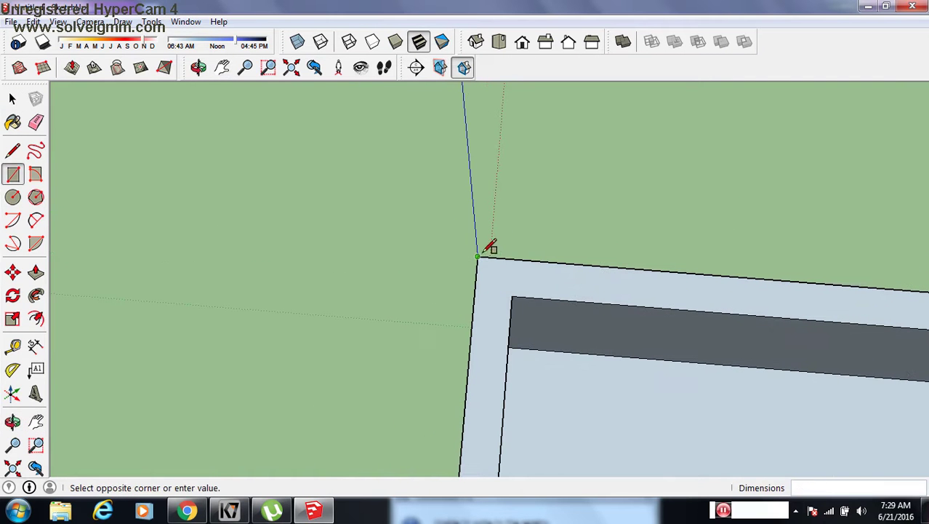
pyautogui.click(446, 223)
# Draw roof edges from the wall corner along the wall tops, running slightly past the walls.
pyautogui.moveTo(504, 356)
pyautogui.mouseDown(button='middle')
pyautogui.moveTo(535, 246)
pyautogui.moveTo(445, 319)
pyautogui.moveTo(518, 215)
pyautogui.mouseUp(button='middle')
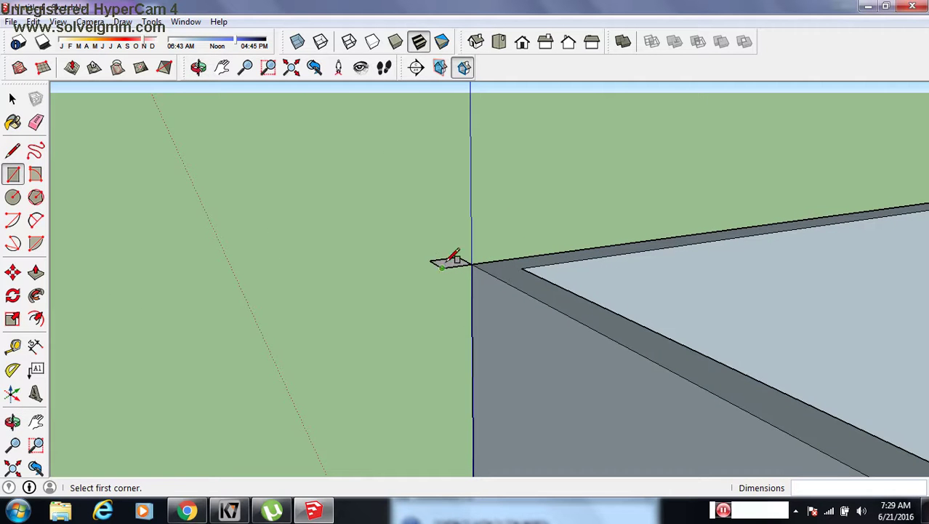
pyautogui.moveTo(460, 267)
pyautogui.mouseDown(button='middle')
pyautogui.moveTo(575, 241)
pyautogui.moveTo(413, 260)
pyautogui.moveTo(543, 323)
pyautogui.moveTo(527, 303)
pyautogui.mouseUp(button='middle')
pyautogui.press('l')
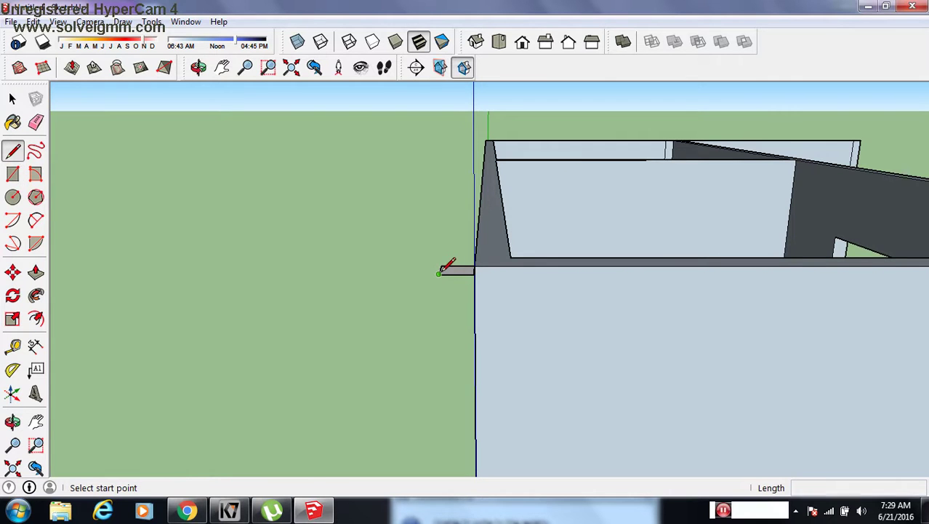
pyautogui.click(439, 272)
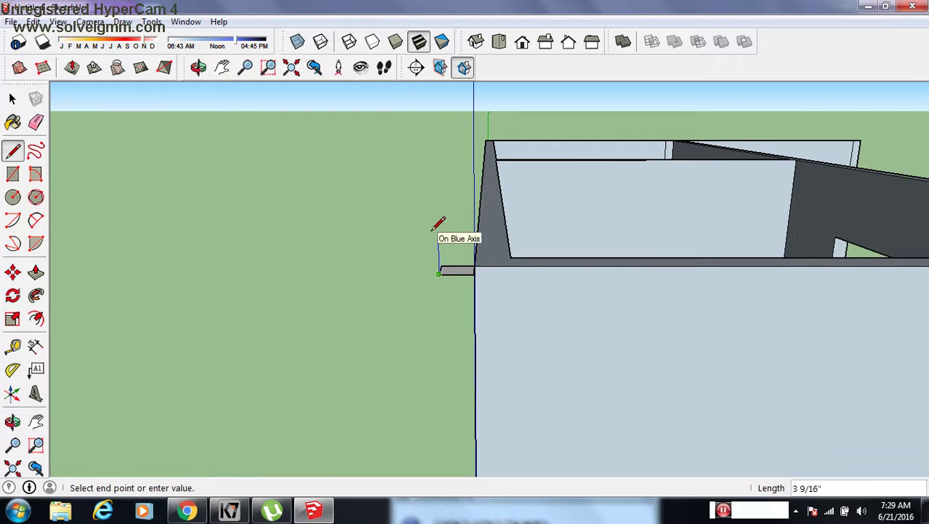
pyautogui.moveTo(520, 276)
pyautogui.mouseDown(button='middle')
pyautogui.moveTo(473, 249)
pyautogui.moveTo(494, 243)
pyautogui.moveTo(472, 222)
pyautogui.mouseUp(button='middle')
pyautogui.click(193, 159)
pyautogui.moveTo(200, 211); pyautogui.dragTo(301, 326, button='middle')
pyautogui.moveTo(715, 304)
pyautogui.mouseDown(button='middle')
pyautogui.moveTo(352, 295)
pyautogui.moveTo(218, 306)
pyautogui.mouseUp(button='middle')
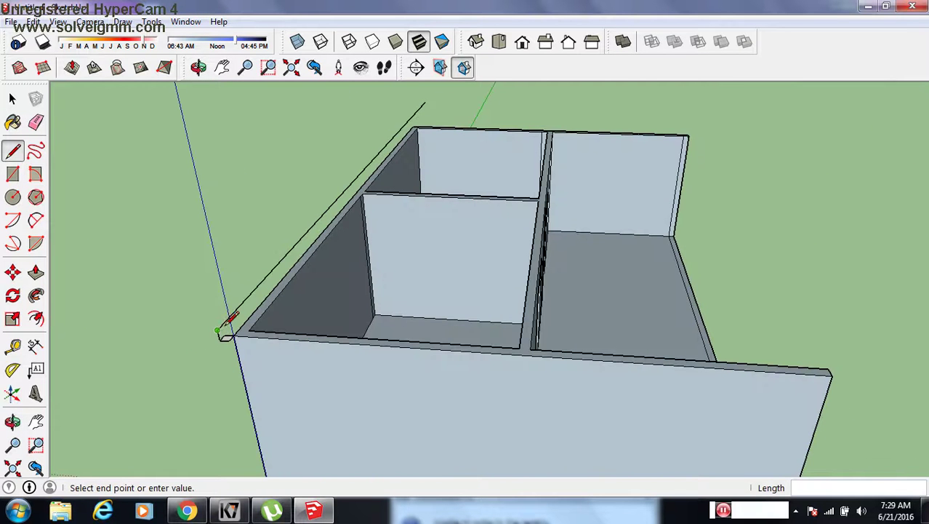
pyautogui.click(890, 374)
pyautogui.moveTo(851, 292)
pyautogui.mouseDown(button='middle')
pyautogui.moveTo(643, 353)
pyautogui.moveTo(503, 304)
pyautogui.mouseUp(button='middle')
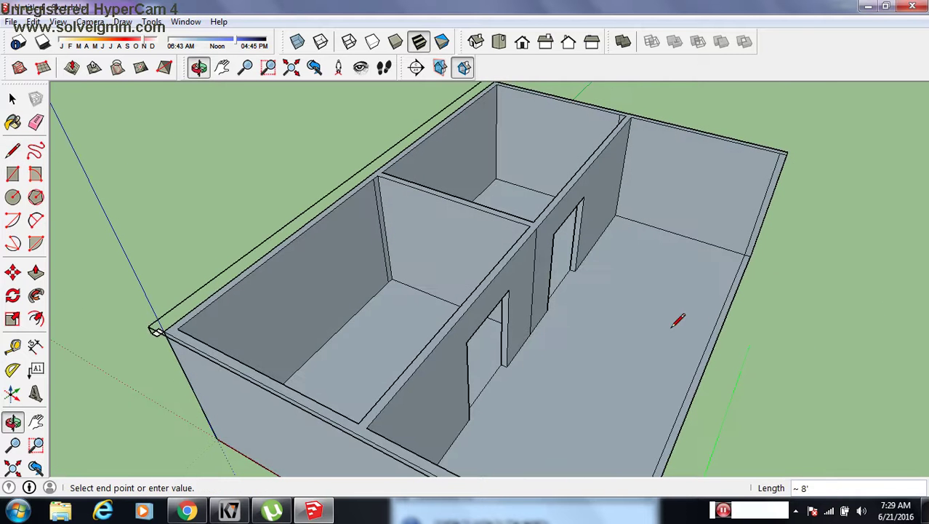
pyautogui.press('Escape')
pyautogui.moveTo(553, 403); pyautogui.dragTo(446, 381)
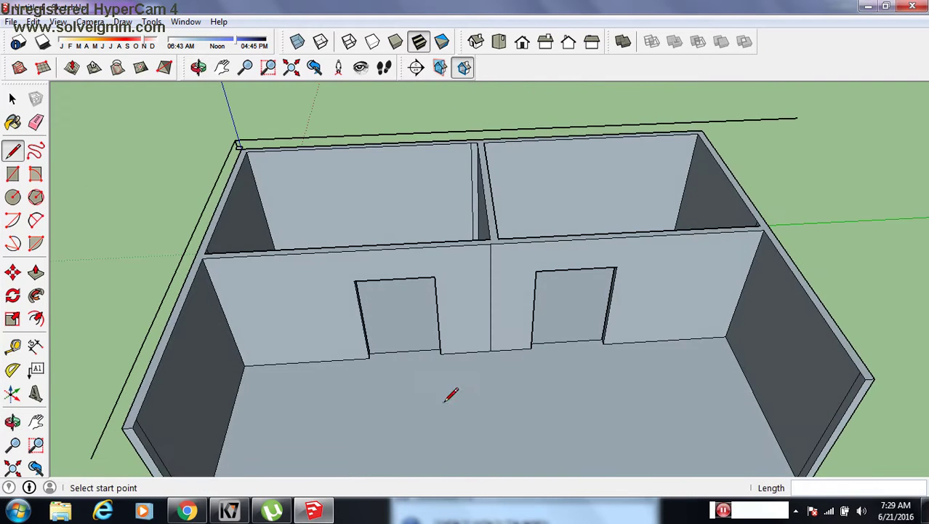
# Trace the last roof edge near the front-left wall, closing the outline into a roof face.
pyautogui.press('h')
pyautogui.moveTo(332, 373); pyautogui.dragTo(337, 336)
pyautogui.moveTo(336, 336); pyautogui.dragTo(392, 326, button='middle')
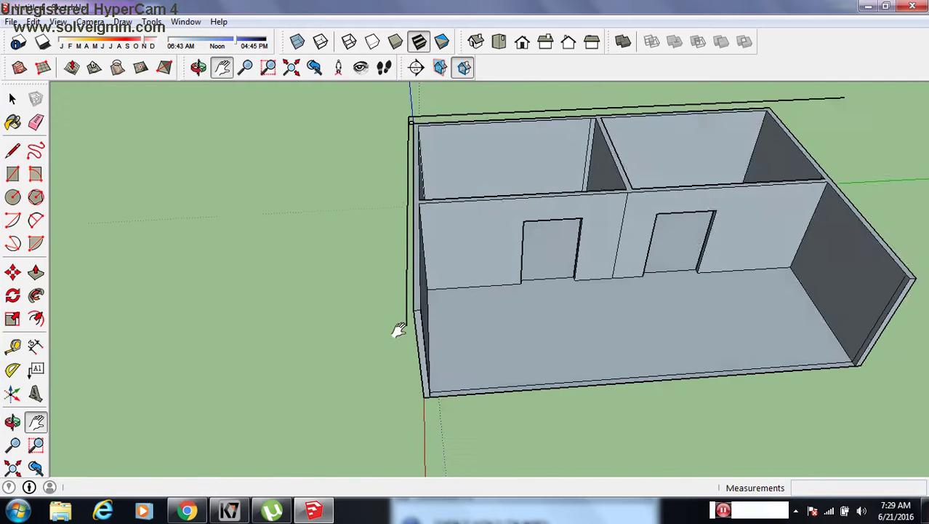
pyautogui.scroll(5, 433, 293)
pyautogui.press('l')
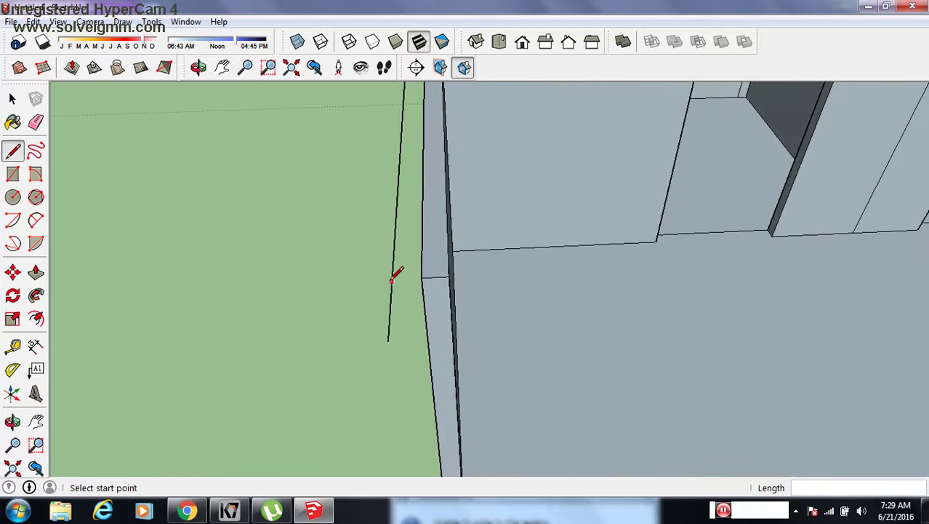
pyautogui.click(424, 277)
pyautogui.scroll(-3, 547, 278)
pyautogui.scroll(-3, 623, 257)
pyautogui.press('h')
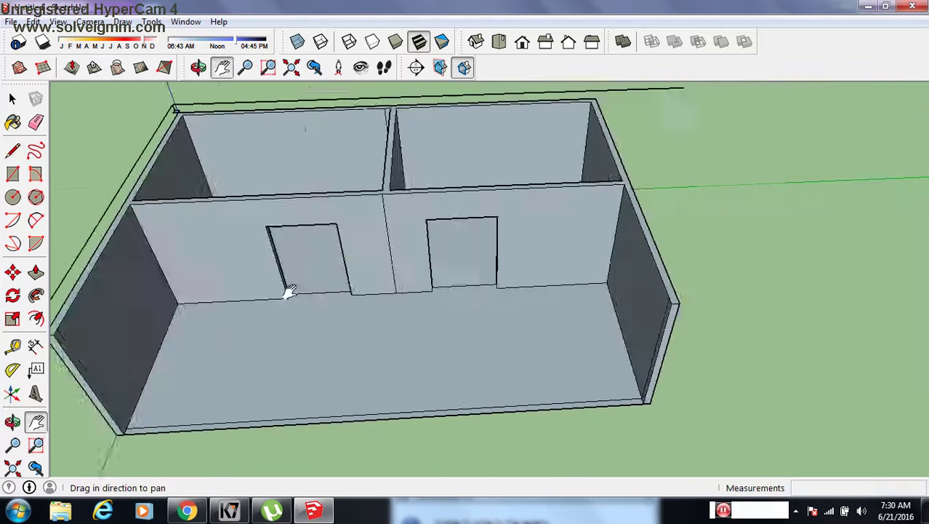
pyautogui.moveTo(463, 298); pyautogui.dragTo(457, 298)
pyautogui.press('Escape')
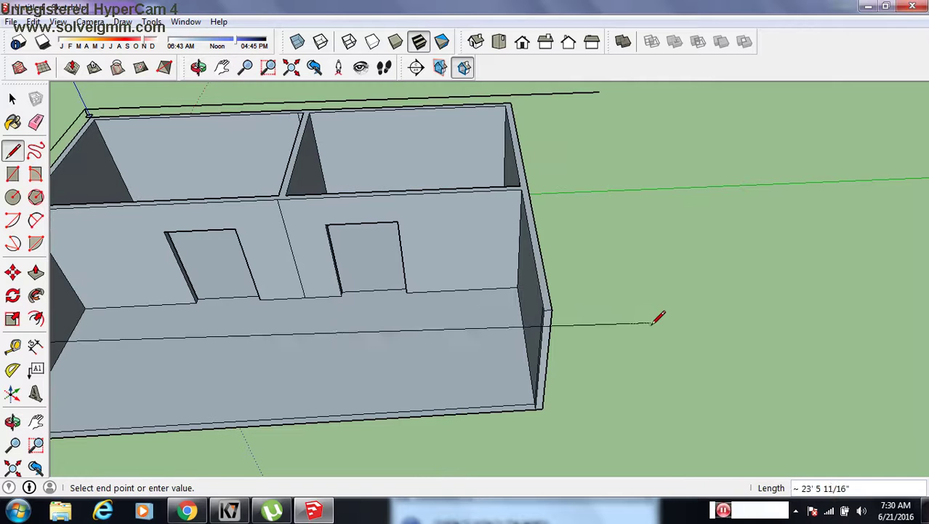
pyautogui.moveTo(670, 294)
pyautogui.mouseDown(button='middle')
pyautogui.moveTo(685, 297)
pyautogui.moveTo(453, 323)
pyautogui.moveTo(384, 307)
pyautogui.moveTo(584, 241)
pyautogui.mouseUp(button='middle')
pyautogui.scroll(2, 684, 167)
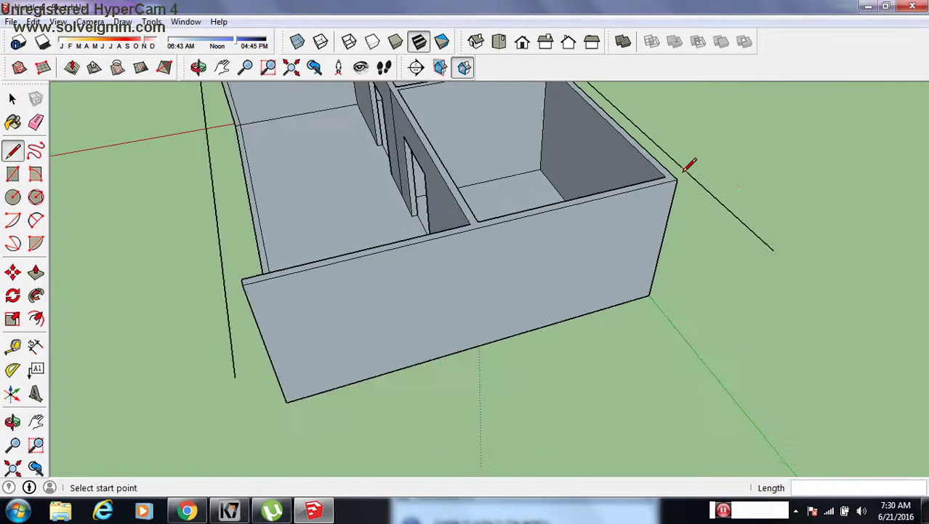
pyautogui.scroll(2, 699, 179)
pyautogui.scroll(-2, 127, 267)
pyautogui.moveTo(131, 269)
pyautogui.keyDown('shift'); pyautogui.mouseDown(button='middle')
pyautogui.moveTo(352, 255)
pyautogui.moveTo(353, 265)
pyautogui.mouseUp(button='middle'); pyautogui.keyUp('shift')
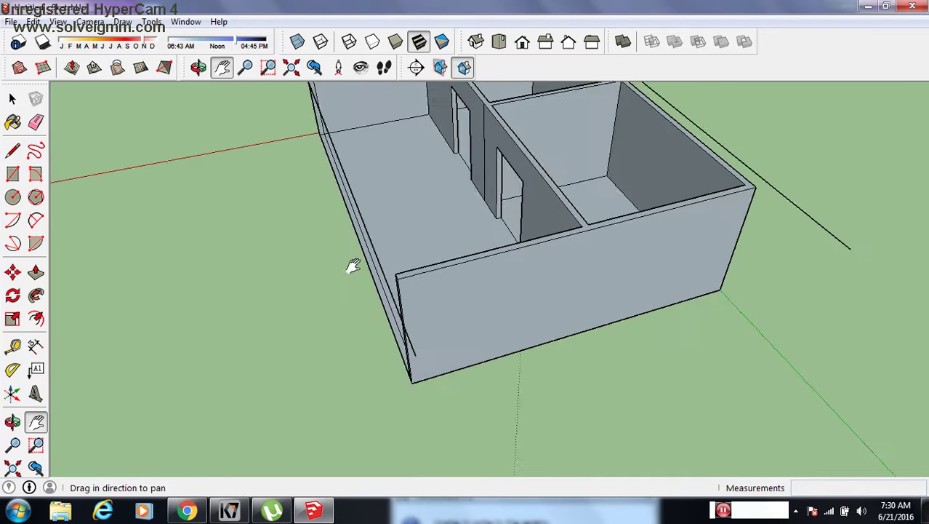
pyautogui.click(393, 285)
pyautogui.scroll(-3, 411, 307)
pyautogui.moveTo(411, 307)
pyautogui.mouseDown(button='middle')
pyautogui.moveTo(472, 243)
pyautogui.moveTo(506, 243)
pyautogui.mouseUp(button='middle')
pyautogui.press('e')
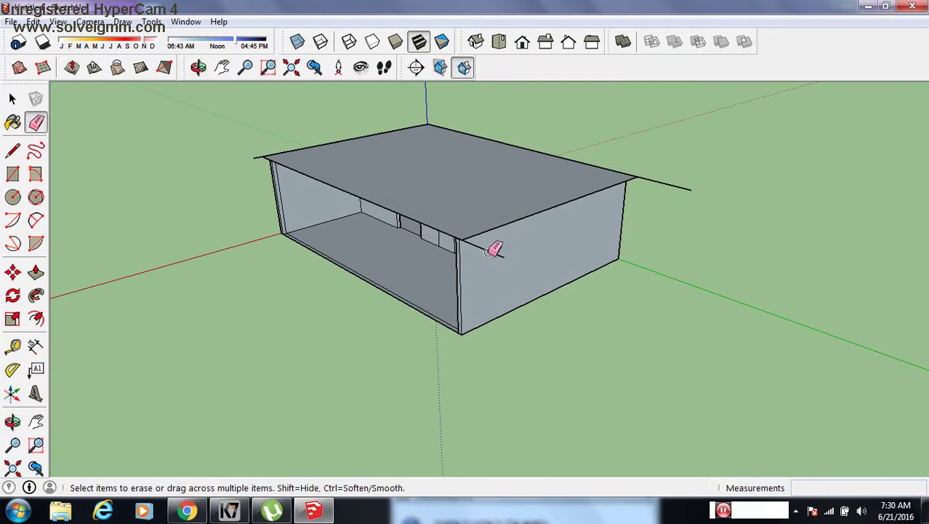
# Push/Pull the roof face up into a thin slab.
pyautogui.scroll(-3, 682, 186)
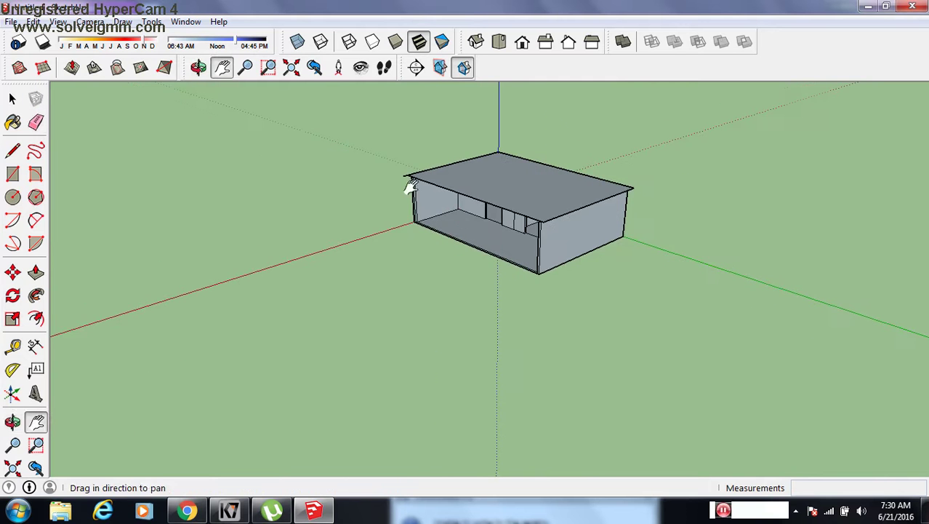
pyautogui.keyDown('shift'); pyautogui.moveTo(409, 187); pyautogui.dragTo(535, 264, button='middle'); pyautogui.keyUp('shift')
pyautogui.scroll(5, 552, 313)
pyautogui.scroll(2, 565, 283)
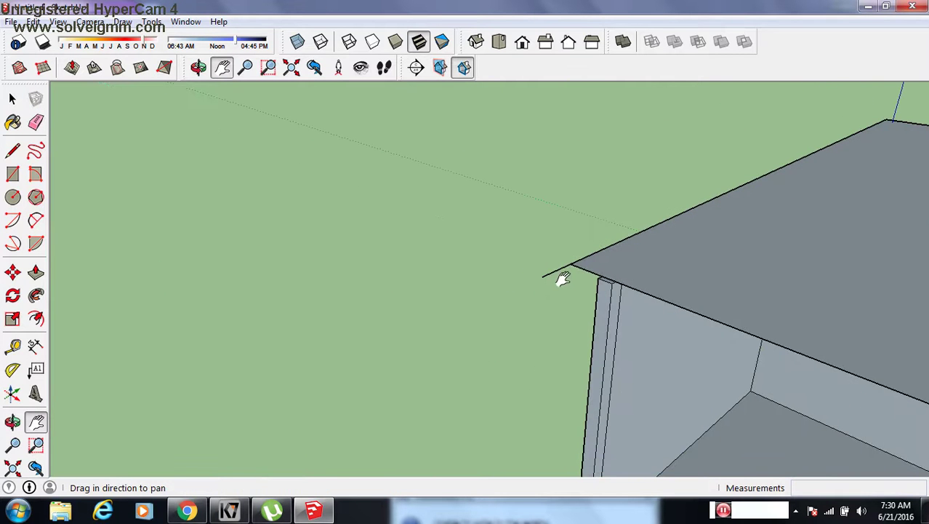
pyautogui.moveTo(560, 266)
pyautogui.mouseDown(button='middle')
pyautogui.moveTo(575, 276)
pyautogui.moveTo(749, 268)
pyautogui.moveTo(364, 262)
pyautogui.mouseUp(button='middle')
pyautogui.moveTo(498, 348)
pyautogui.mouseDown(button='middle')
pyautogui.moveTo(427, 328)
pyautogui.moveTo(426, 364)
pyautogui.moveTo(426, 289)
pyautogui.moveTo(431, 325)
pyautogui.mouseUp(button='middle')
pyautogui.press('p')
pyautogui.click(421, 336)
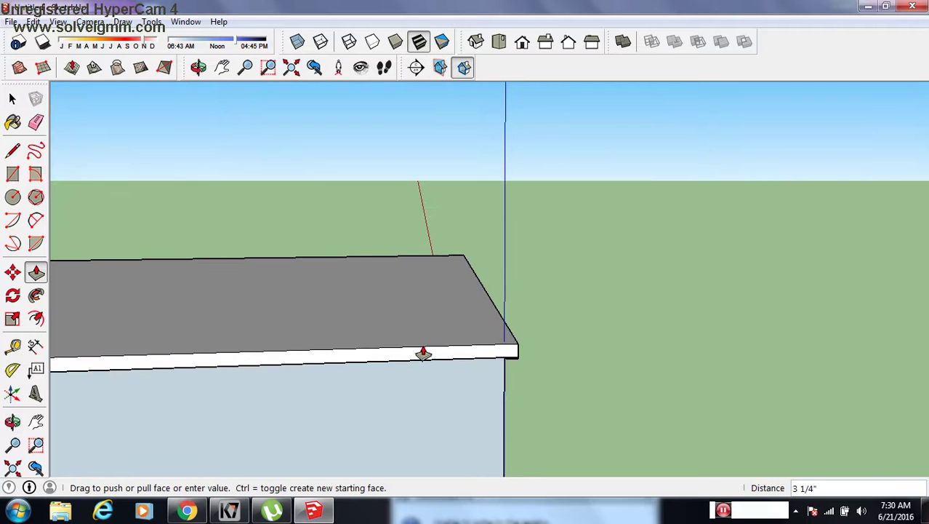
pyautogui.click(424, 355)
# Pull the roof's top face up again to add extra slab thickness.
pyautogui.moveTo(424, 355)
pyautogui.mouseDown(button='middle')
pyautogui.moveTo(473, 382)
pyautogui.moveTo(275, 408)
pyautogui.moveTo(456, 321)
pyautogui.moveTo(542, 311)
pyautogui.moveTo(499, 309)
pyautogui.moveTo(480, 256)
pyautogui.moveTo(473, 276)
pyautogui.moveTo(514, 332)
pyautogui.mouseUp(button='middle')
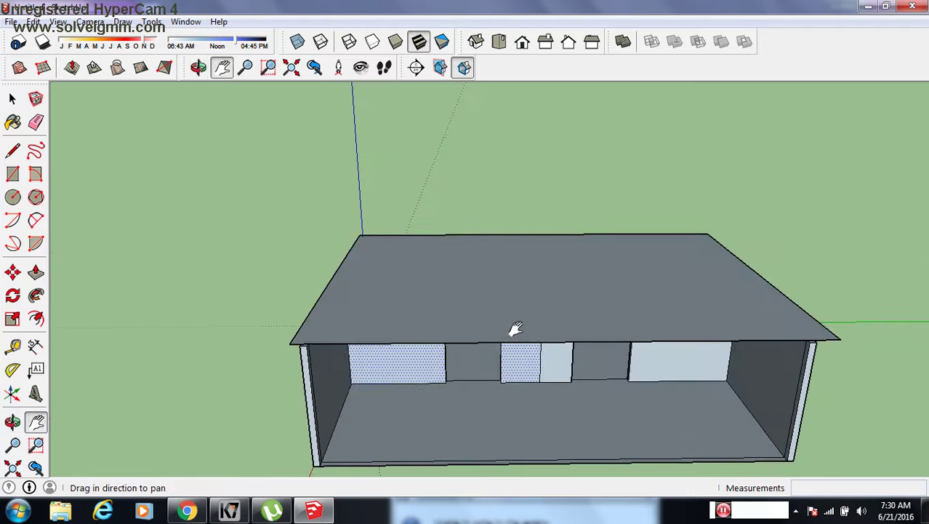
pyautogui.scroll(2, 556, 291)
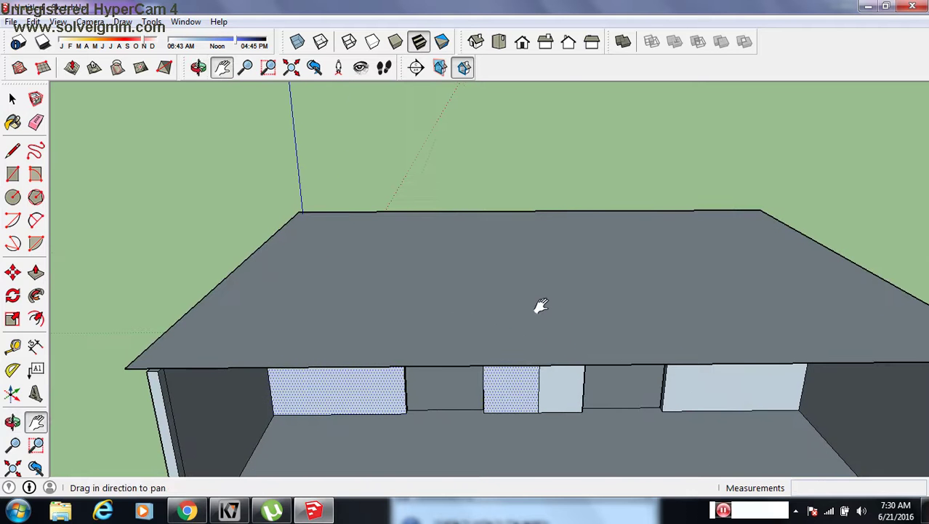
pyautogui.press('p')
pyautogui.click(539, 335)
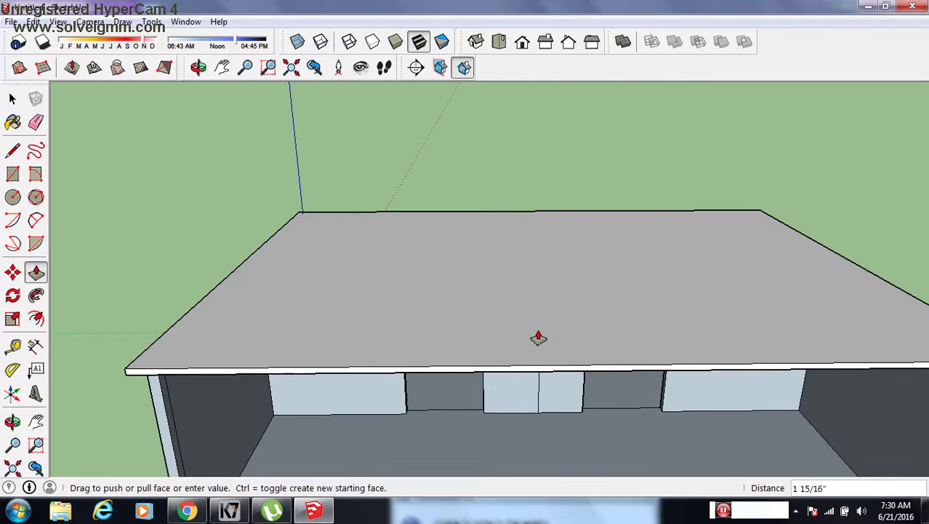
pyautogui.click(538, 337)
pyautogui.moveTo(538, 336); pyautogui.dragTo(523, 276, button='middle')
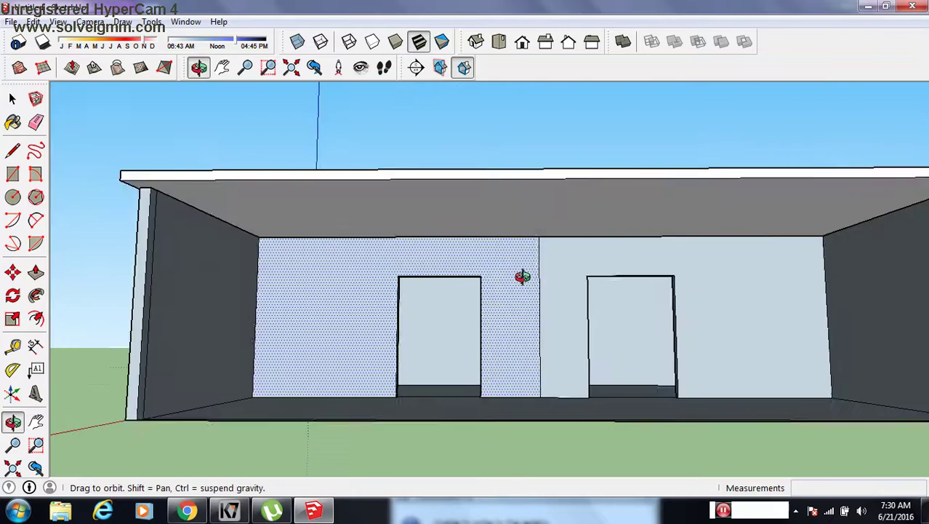
pyautogui.scroll(-5, 624, 297)
pyautogui.scroll(5, 577, 353)
pyautogui.moveTo(577, 353); pyautogui.dragTo(609, 250, button='middle')
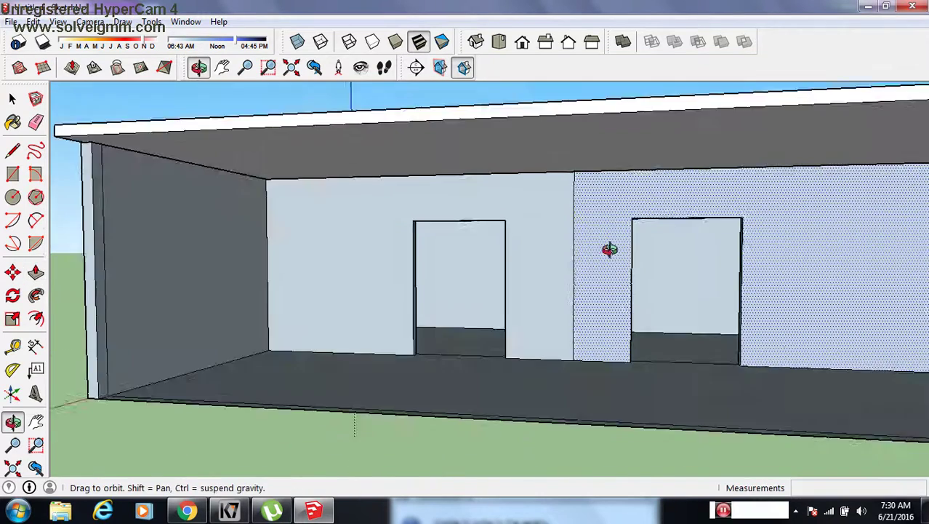
pyautogui.scroll(-2, 753, 269)
pyautogui.scroll(-3, 275, 275)
pyautogui.moveTo(275, 276)
pyautogui.mouseDown(button='middle')
pyautogui.moveTo(754, 279)
pyautogui.moveTo(386, 315)
pyautogui.moveTo(670, 360)
pyautogui.moveTo(637, 336)
pyautogui.moveTo(667, 300)
pyautogui.moveTo(623, 328)
pyautogui.moveTo(639, 389)
pyautogui.moveTo(703, 379)
pyautogui.moveTo(615, 262)
pyautogui.moveTo(627, 346)
pyautogui.moveTo(643, 377)
pyautogui.moveTo(540, 305)
pyautogui.moveTo(535, 344)
pyautogui.mouseUp(button='middle')
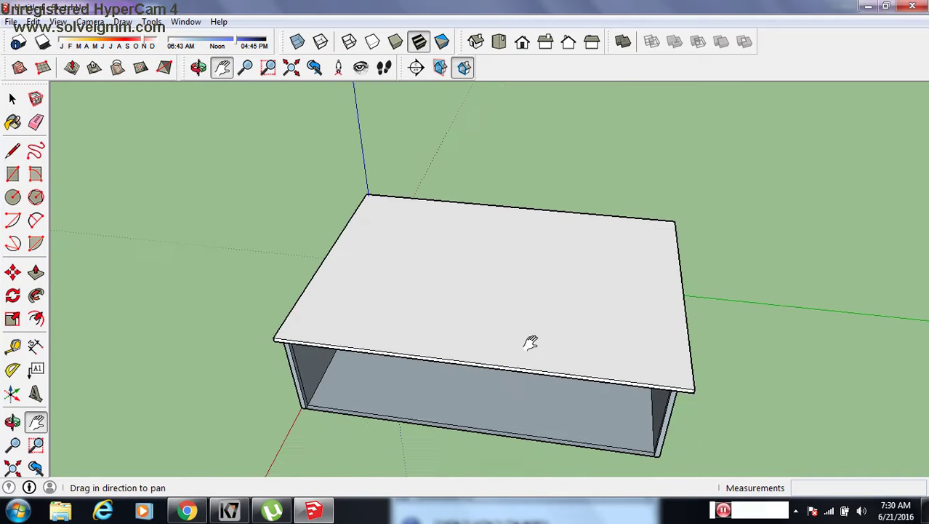
# Offset the roof's top face inward to form a narrow rim.
pyautogui.press('r')
pyautogui.click(35, 319)
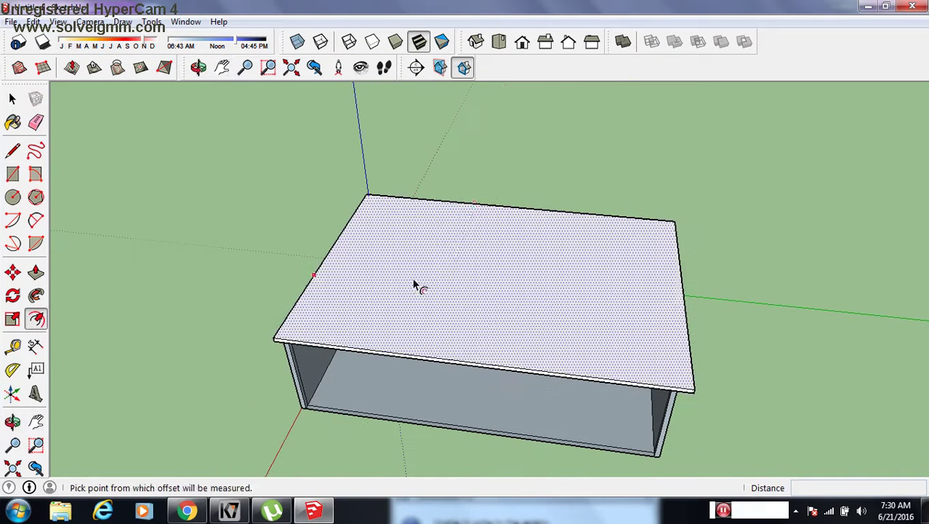
pyautogui.click(416, 285)
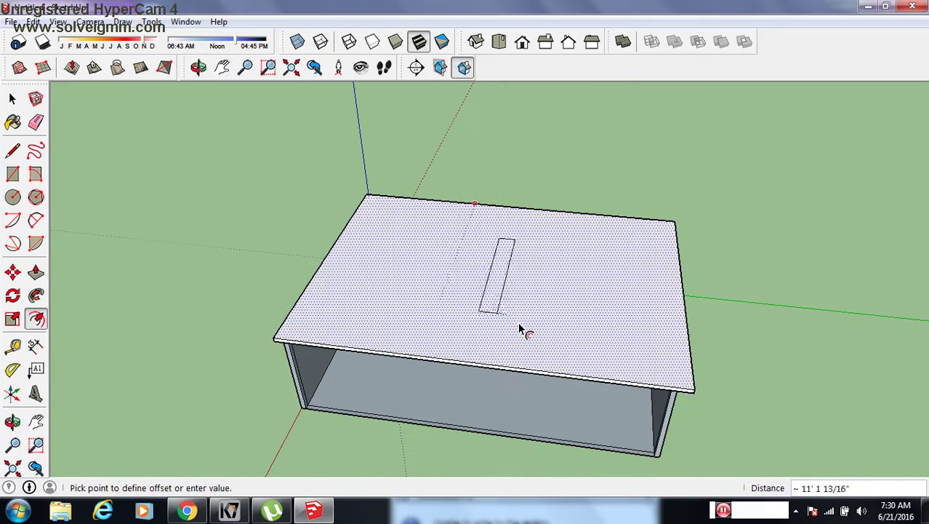
pyautogui.click(388, 207)
# Pull the rim up 3' 2 1/2" into a parapet.
pyautogui.press('p')
pyautogui.scroll(2, 664, 357)
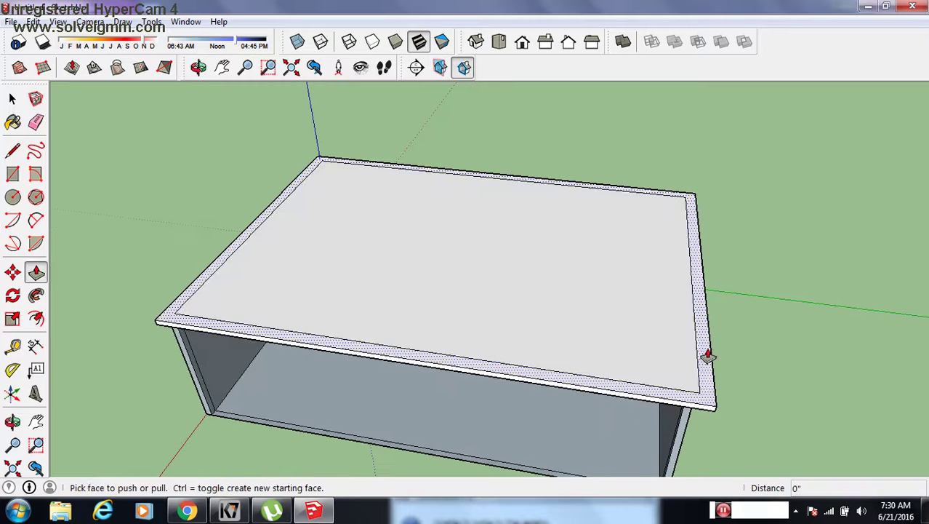
pyautogui.moveTo(704, 351); pyautogui.dragTo(712, 277)
pyautogui.moveTo(712, 278)
pyautogui.mouseDown(button='middle')
pyautogui.moveTo(635, 289)
pyautogui.moveTo(633, 326)
pyautogui.mouseUp(button='middle')
pyautogui.scroll(-2, 636, 288)
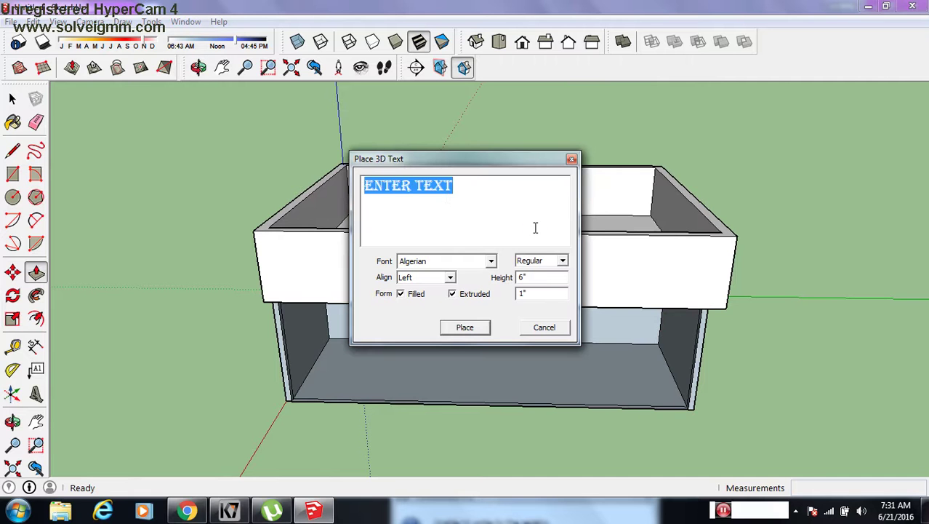
# Create 6" Algerian 3D text 'COMPUTER SHOP' and place it on the front fascia.
pyautogui.write('COMPUTER SHOP')
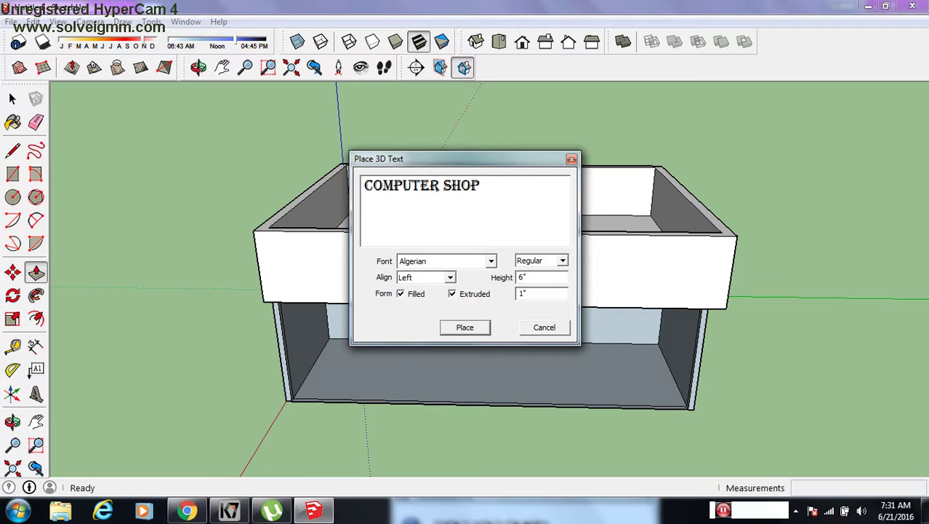
pyautogui.click(472, 329)
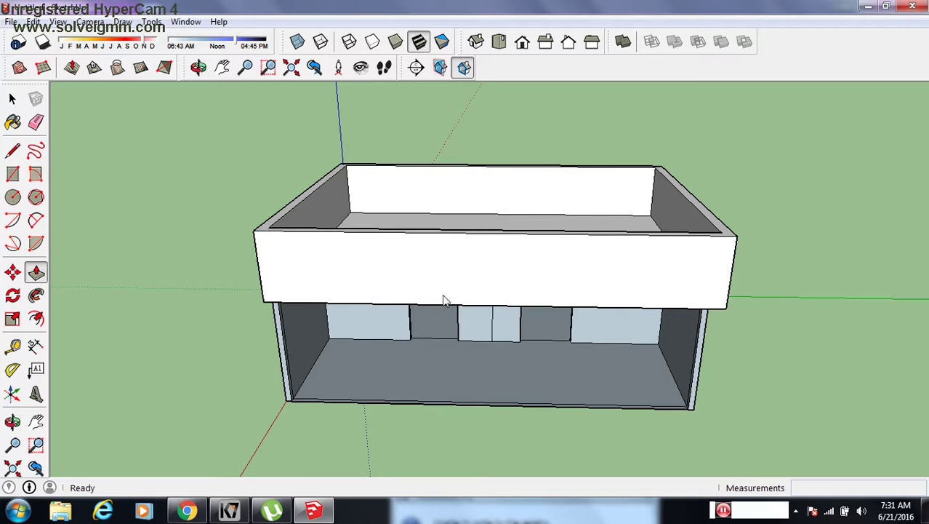
pyautogui.click(396, 267)
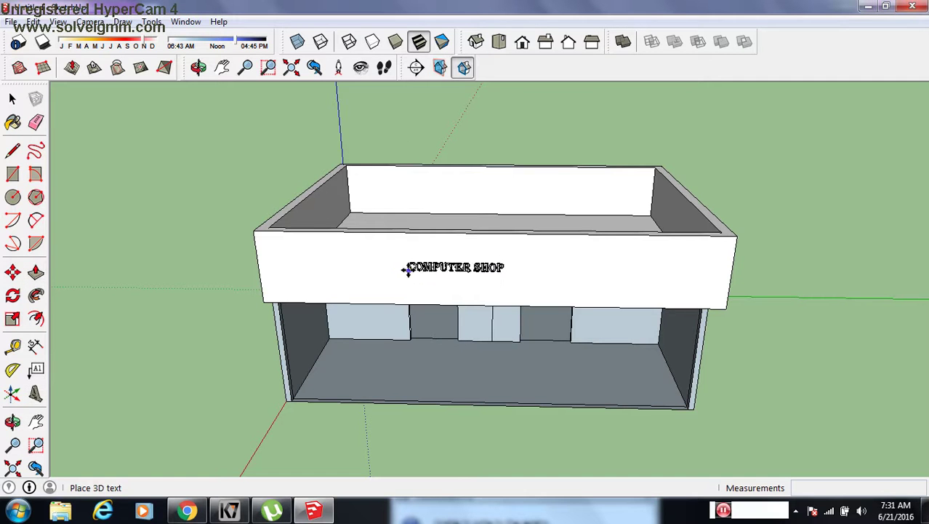
pyautogui.rightClick(452, 269)
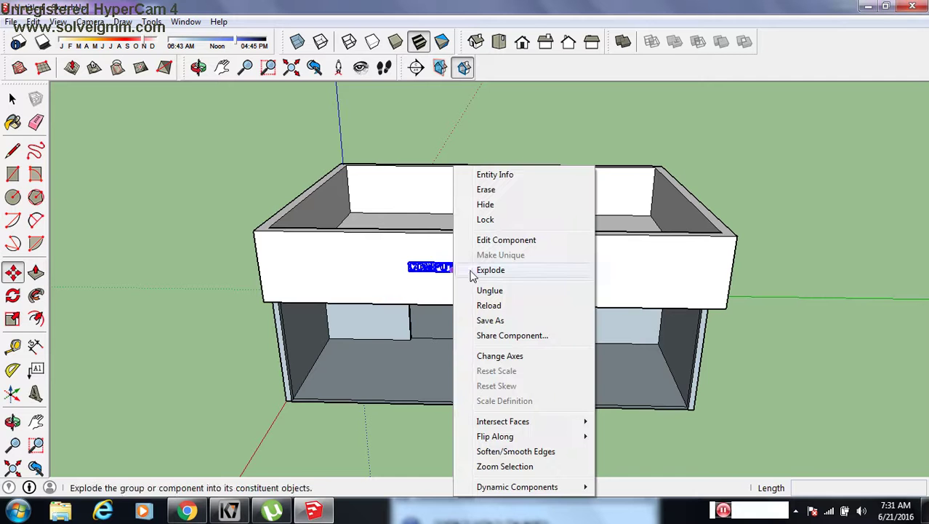
pyautogui.click(507, 240)
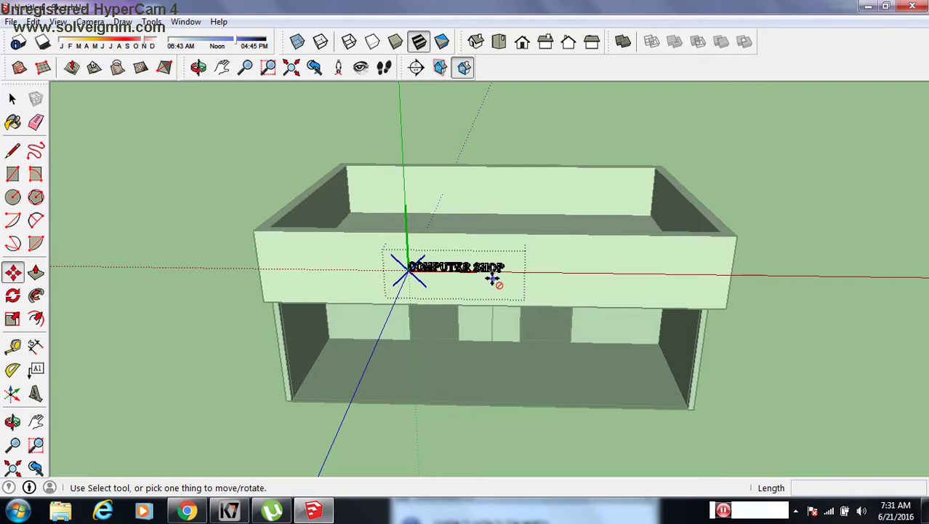
pyautogui.press('Escape')
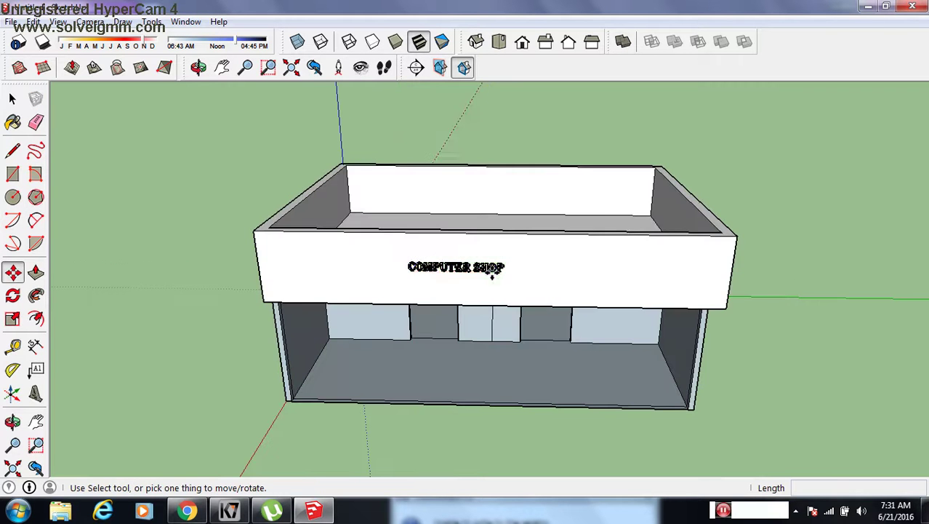
# Move the COMPUTER SHOP text to the centre of the front fascia.
pyautogui.rightClick(441, 266)
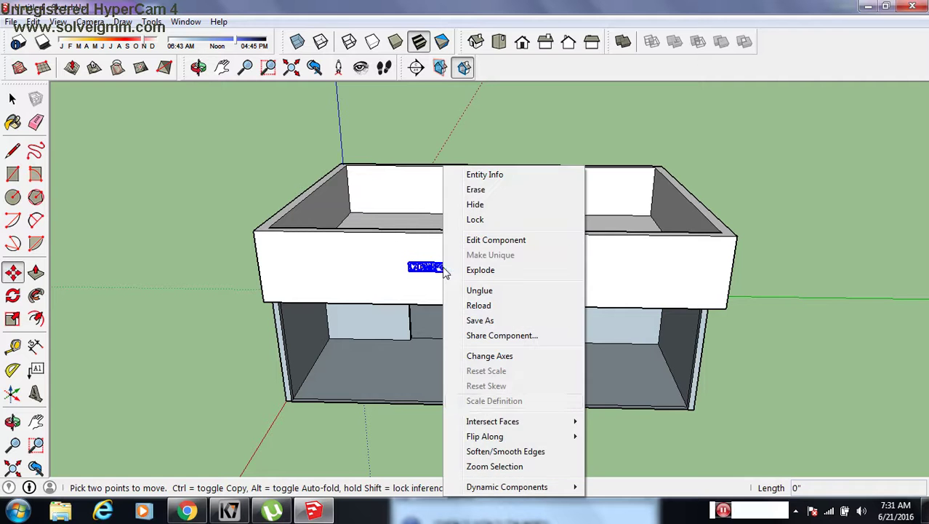
pyautogui.click(658, 291)
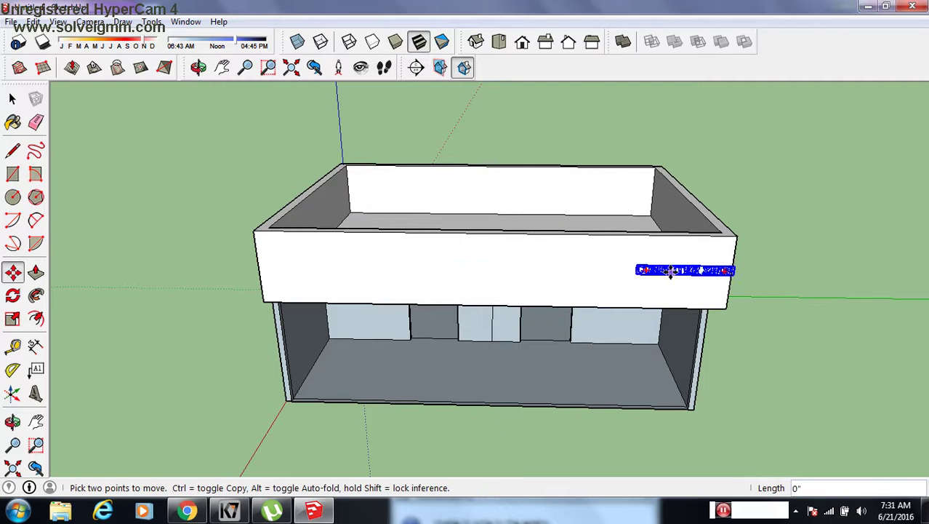
pyautogui.click(649, 271)
pyautogui.click(655, 272)
pyautogui.moveTo(655, 272); pyautogui.dragTo(442, 280)
pyautogui.click(455, 283)
pyautogui.moveTo(614, 311)
pyautogui.mouseDown(button='middle')
pyautogui.moveTo(475, 443)
pyautogui.moveTo(318, 453)
pyautogui.moveTo(353, 348)
pyautogui.mouseUp(button='middle')
pyautogui.scroll(5, 363, 251)
pyautogui.moveTo(362, 251); pyautogui.dragTo(502, 232, button='middle')
pyautogui.scroll(1, 671, 211)
pyautogui.scroll(-5, 672, 211)
pyautogui.moveTo(509, 182); pyautogui.dragTo(348, 151, button='middle')
pyautogui.scroll(4, 348, 152)
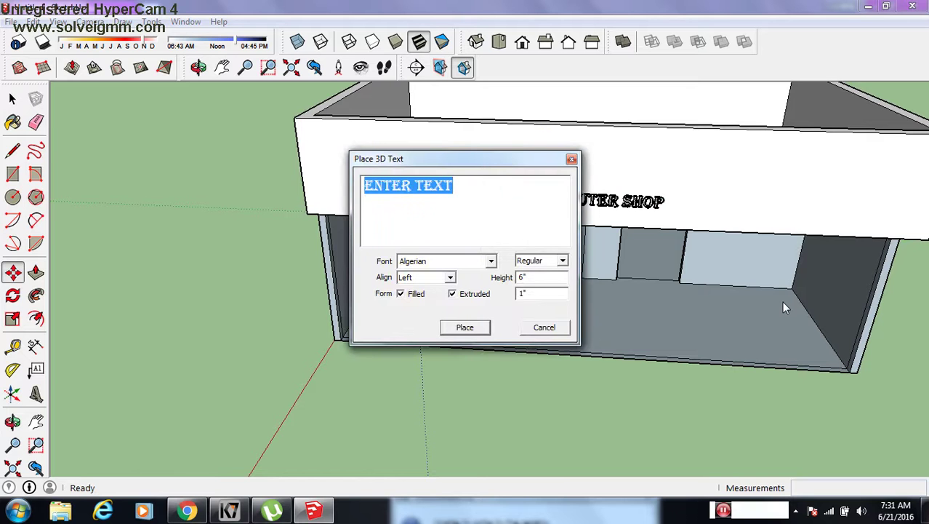
# Create 15" Algerian 3D text 'HARSH ENTERPRISES' and set it above COMPUTER SHOP.
pyautogui.write('HARSH')
pyautogui.press('Tab')
pyautogui.write('15')
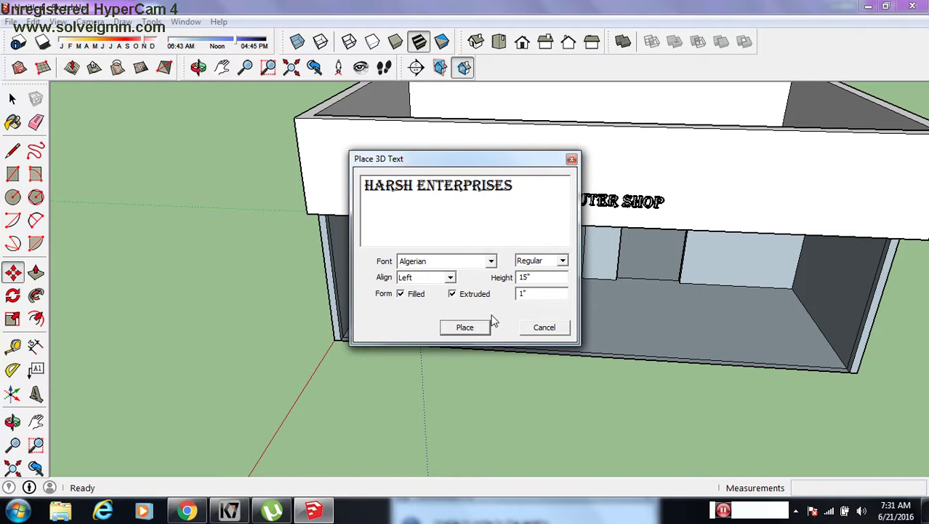
pyautogui.click(465, 327)
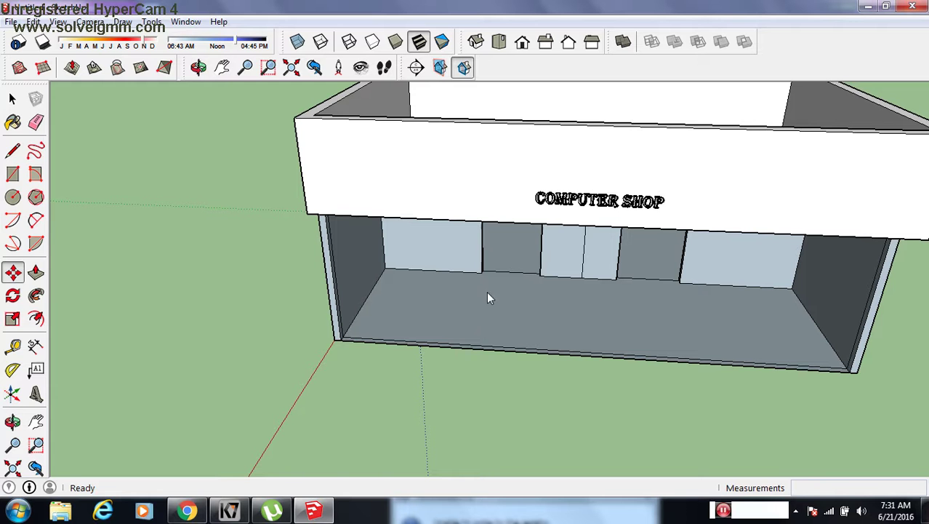
pyautogui.click(391, 163)
pyautogui.moveTo(461, 193)
pyautogui.mouseDown(button='middle')
pyautogui.moveTo(778, 343)
pyautogui.moveTo(675, 324)
pyautogui.moveTo(640, 327)
pyautogui.mouseUp(button='middle')
pyautogui.click(12, 98)
pyautogui.click(184, 211)
pyautogui.scroll(-3, 643, 336)
pyautogui.moveTo(757, 328)
pyautogui.mouseDown(button='middle')
pyautogui.moveTo(757, 270)
pyautogui.moveTo(797, 287)
pyautogui.mouseUp(button='middle')
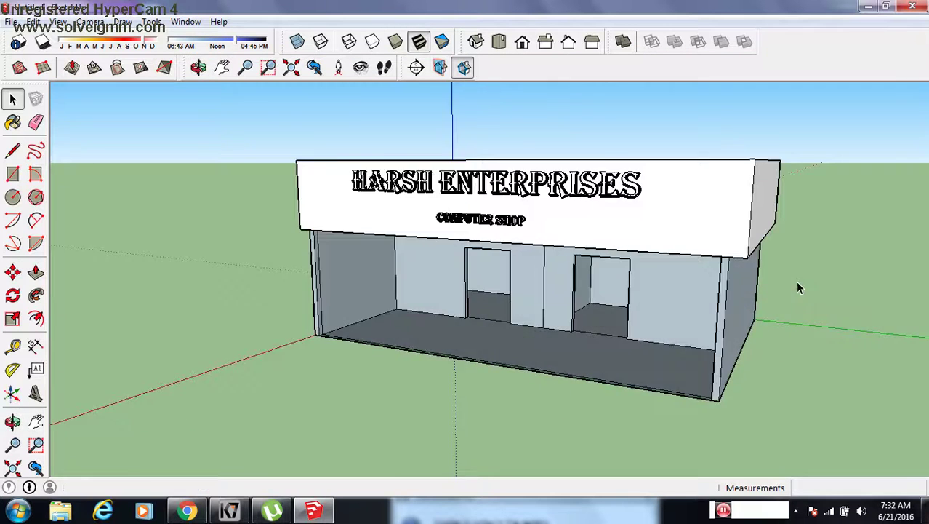
pyautogui.scroll(3, 800, 335)
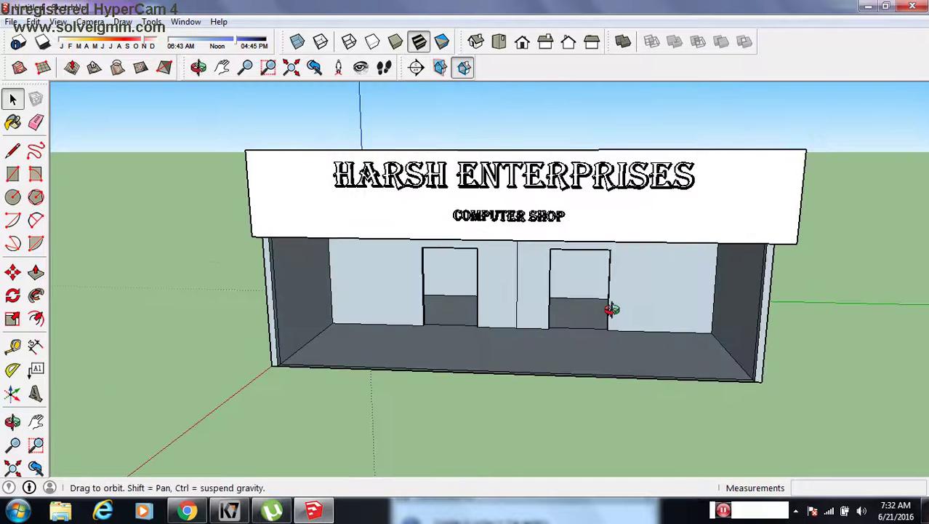
pyautogui.moveTo(608, 307); pyautogui.dragTo(540, 326, button='middle')
pyautogui.scroll(3, 540, 326)
pyautogui.scroll(-4, 535, 322)
pyautogui.moveTo(480, 318); pyautogui.dragTo(547, 320, button='middle')
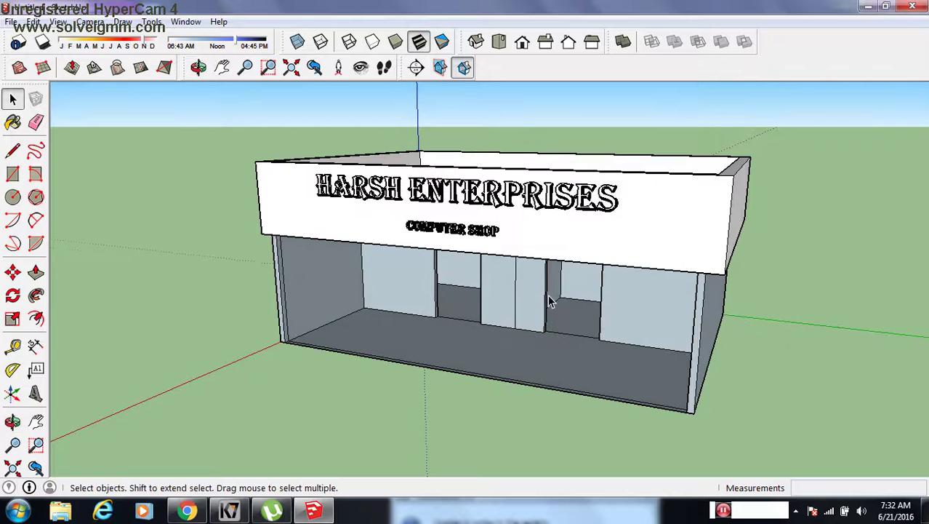
pyautogui.moveTo(600, 323)
pyautogui.mouseDown(button='middle')
pyautogui.moveTo(560, 332)
pyautogui.moveTo(601, 322)
pyautogui.mouseUp(button='middle')
pyautogui.moveTo(692, 343)
pyautogui.mouseDown(button='middle')
pyautogui.moveTo(713, 347)
pyautogui.moveTo(655, 338)
pyautogui.moveTo(633, 320)
pyautogui.moveTo(616, 270)
pyautogui.mouseUp(button='middle')
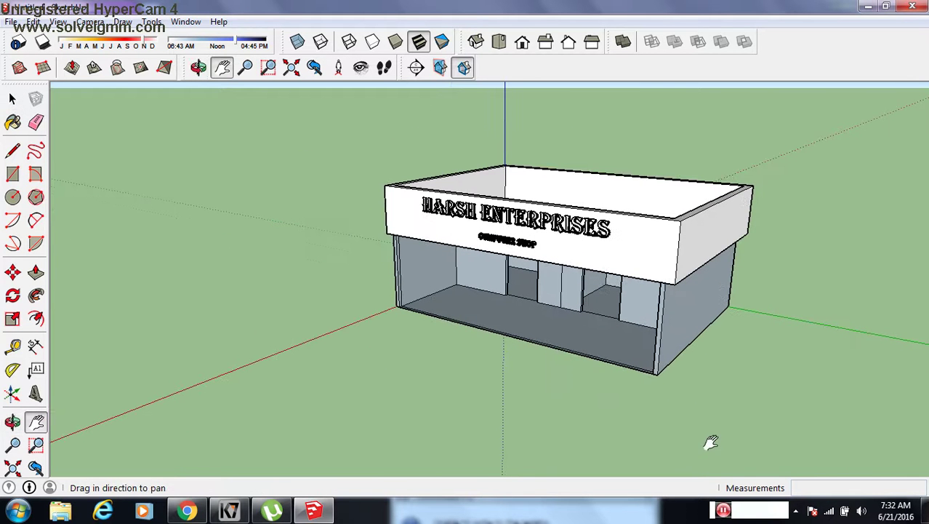
pyautogui.moveTo(670, 209)
pyautogui.mouseDown(button='middle')
pyautogui.moveTo(480, 270)
pyautogui.moveTo(680, 297)
pyautogui.moveTo(501, 275)
pyautogui.moveTo(515, 293)
pyautogui.moveTo(602, 261)
pyautogui.moveTo(601, 229)
pyautogui.moveTo(564, 234)
pyautogui.mouseUp(button='middle')
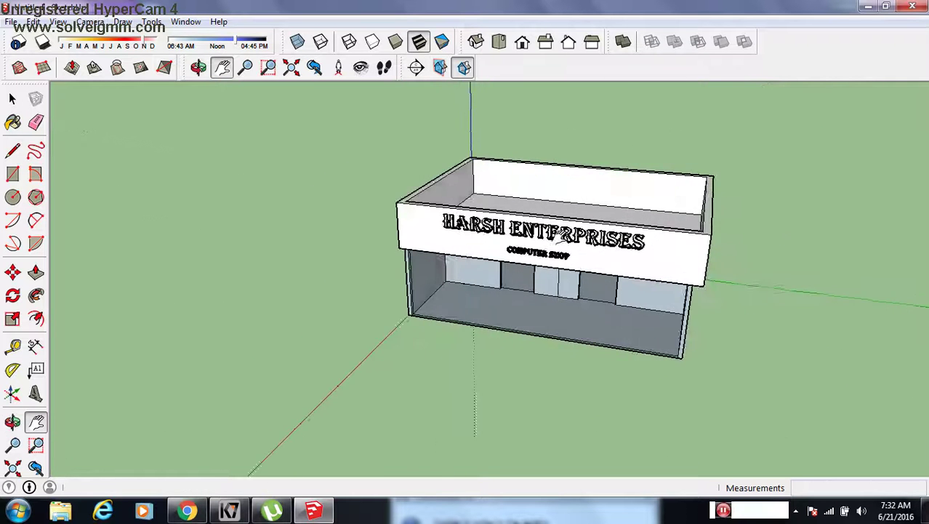
pyautogui.scroll(3, 563, 234)
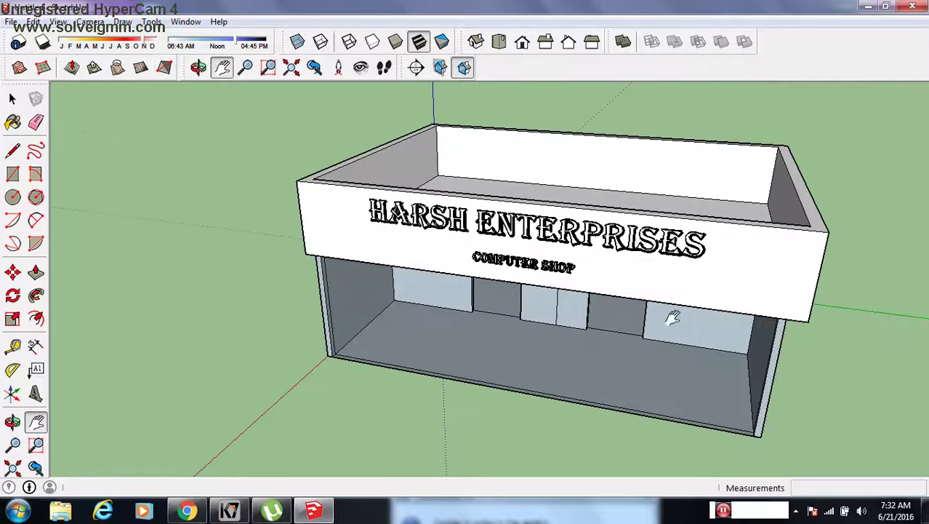